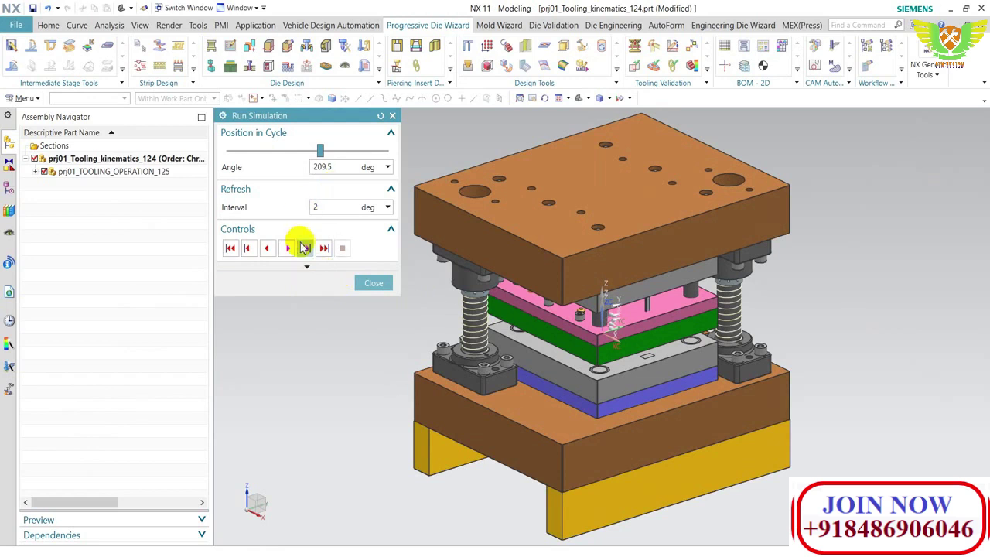
Start the press-cycle simulation playing and zoom in on the die.
{"action": "left_click", "coordinate": [288, 249]}
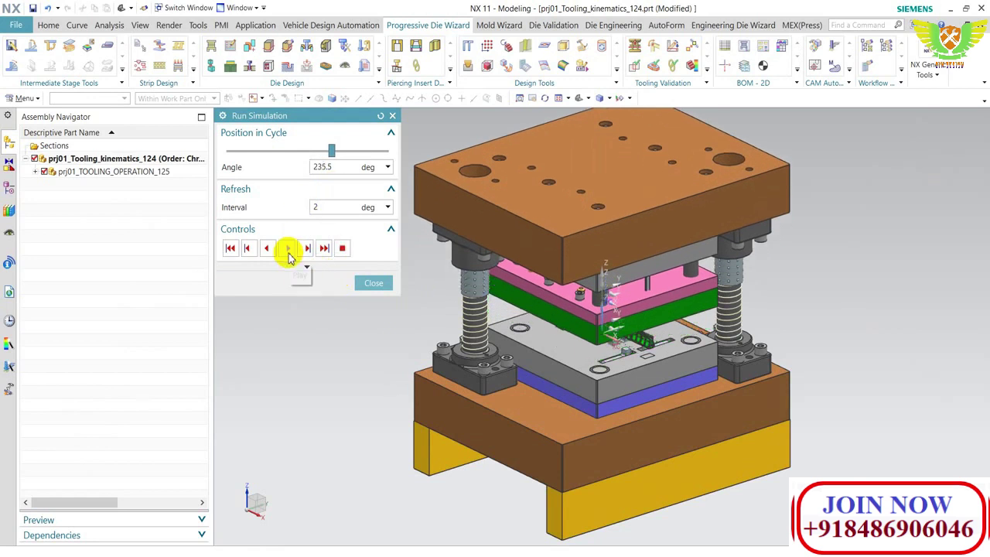
{"action": "scroll", "coordinate": [537, 377], "scroll_direction": "up", "scroll_amount": 2}
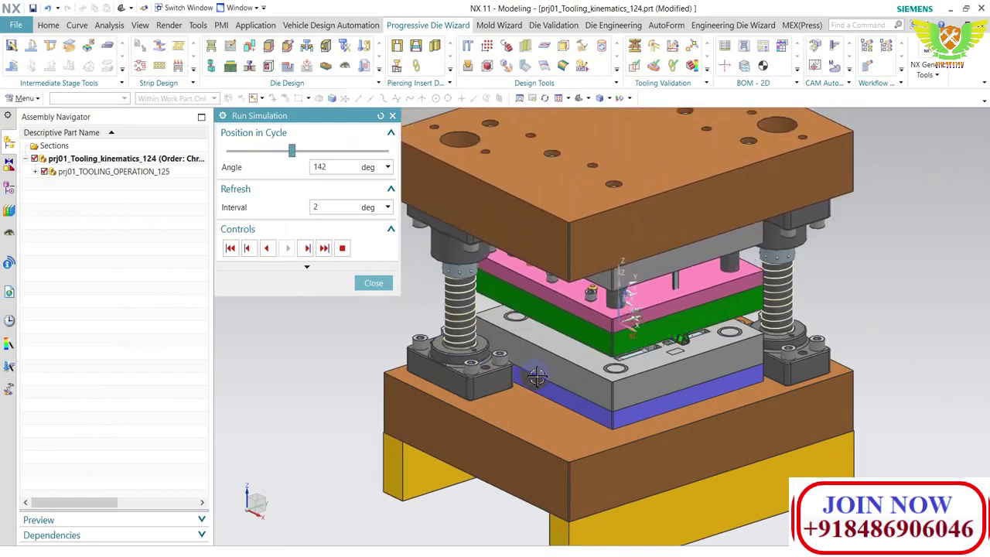
{"action": "scroll", "coordinate": [612, 337], "scroll_direction": "up", "scroll_amount": 3}
{"action": "scroll", "coordinate": [615, 338], "scroll_direction": "down", "scroll_amount": 4}
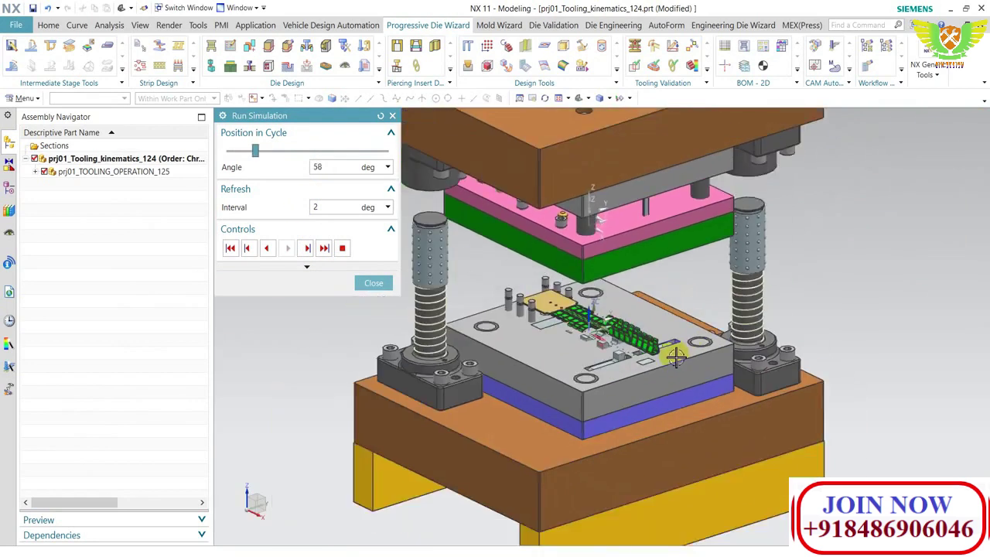
{"action": "scroll", "coordinate": [615, 339], "scroll_direction": "down", "scroll_amount": 3}
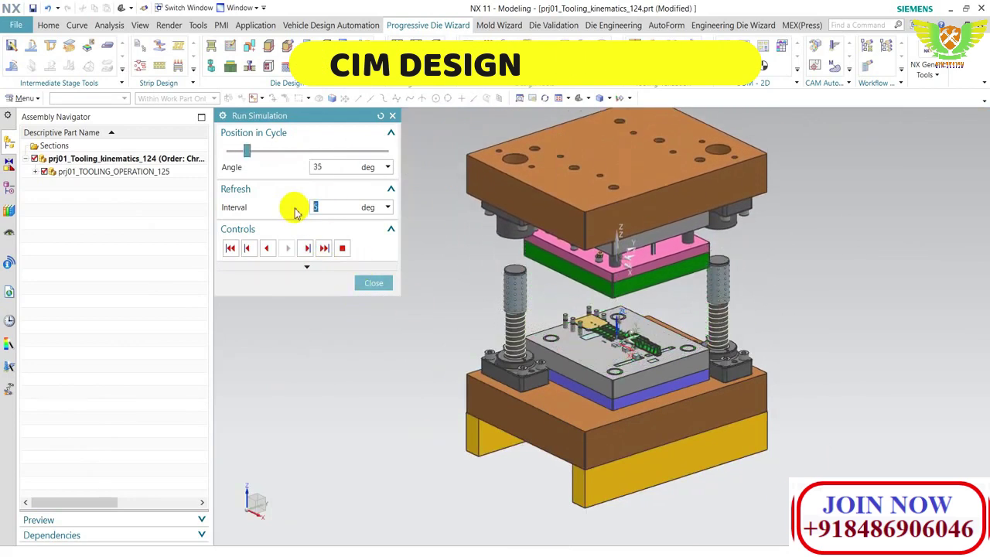
{"action": "scroll", "coordinate": [639, 380], "scroll_direction": "up", "scroll_amount": 4}
{"action": "scroll", "coordinate": [638, 382], "scroll_direction": "down", "scroll_amount": 1}
{"action": "scroll", "coordinate": [638, 381], "scroll_direction": "down", "scroll_amount": 2}
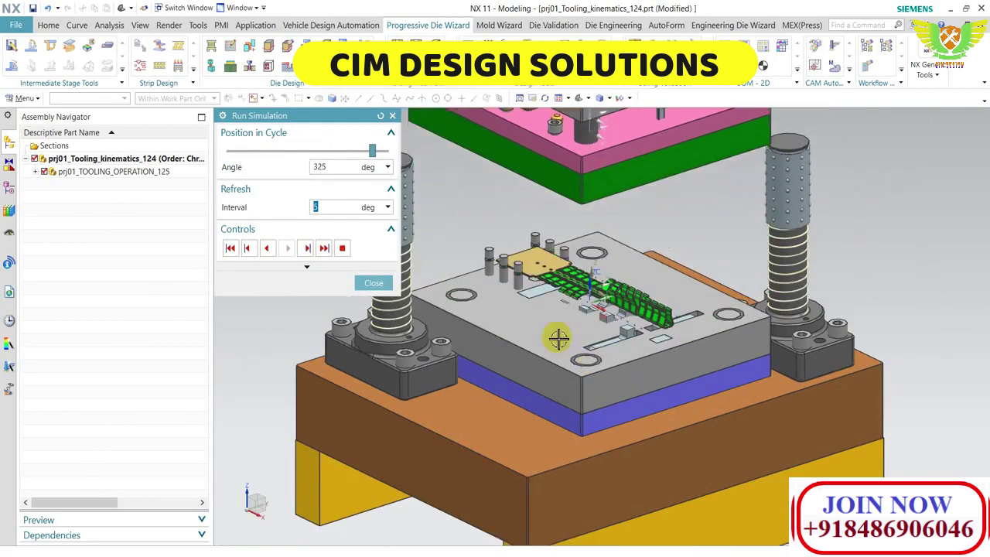
Change the simulation refresh interval to 2 degrees.
{"action": "double_click", "coordinate": [331, 209]}
{"action": "type", "text": "10"}
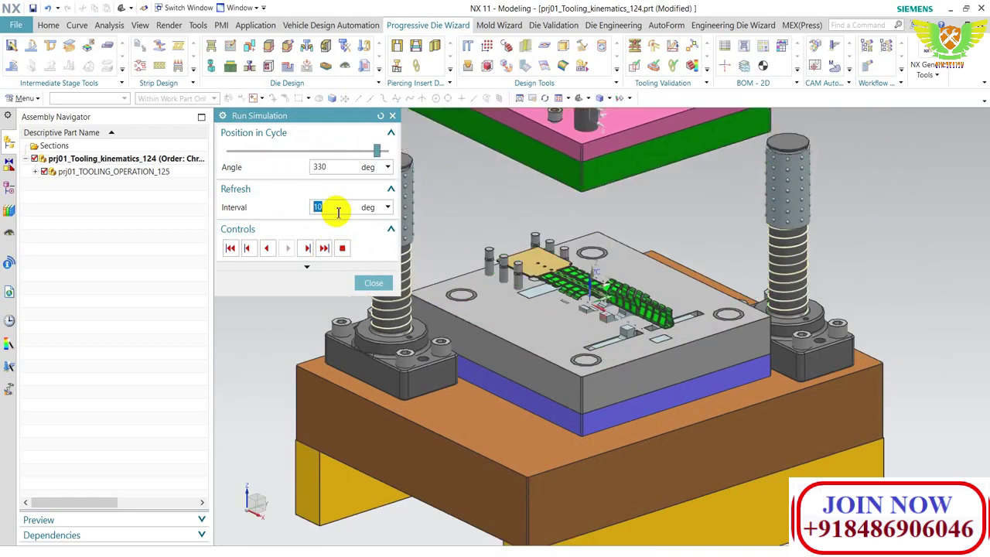
{"action": "type", "text": "1"}
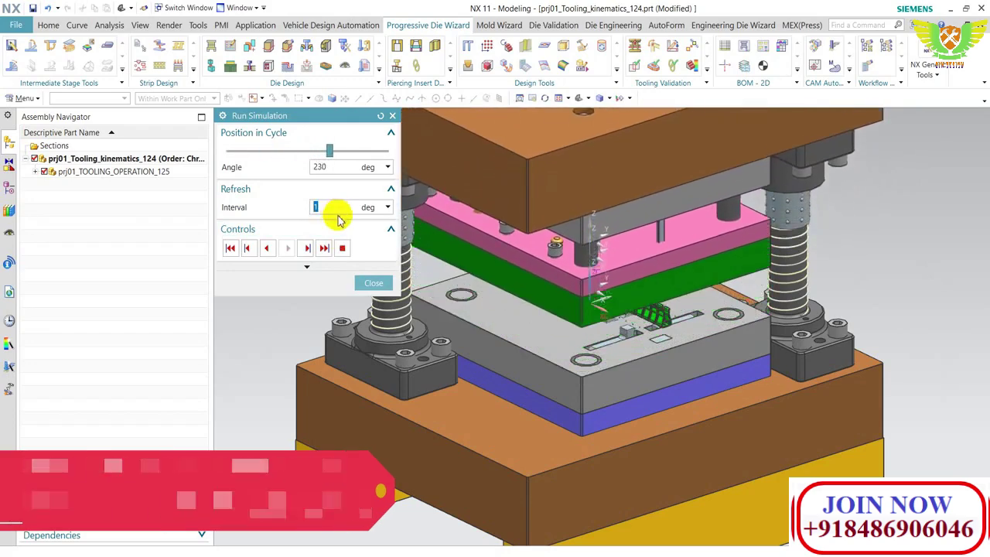
{"action": "scroll", "coordinate": [507, 247], "scroll_direction": "up", "scroll_amount": 2}
{"action": "scroll", "coordinate": [509, 232], "scroll_direction": "up", "scroll_amount": 3}
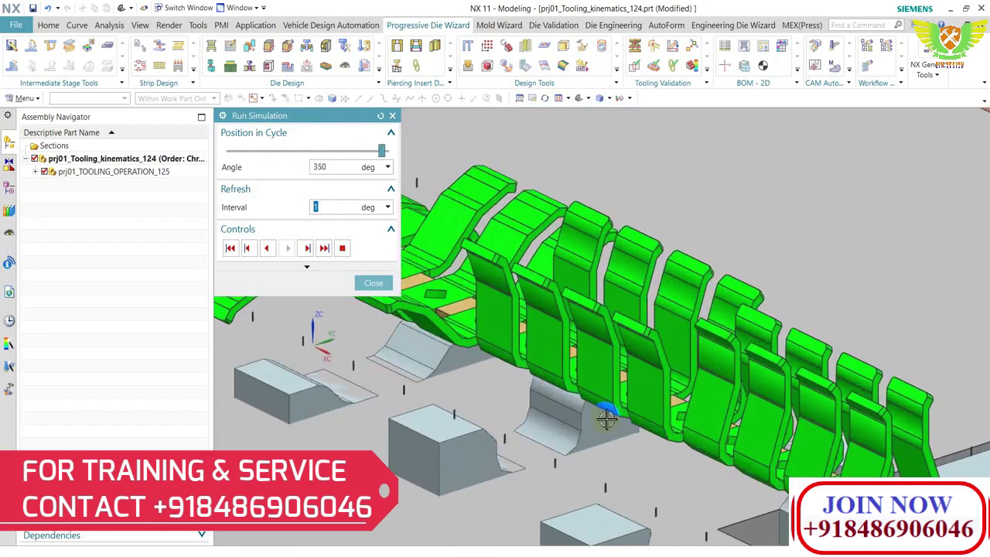
{"action": "scroll", "coordinate": [511, 224], "scroll_direction": "down", "scroll_amount": 6}
{"action": "scroll", "coordinate": [511, 219], "scroll_direction": "up", "scroll_amount": 4}
{"action": "scroll", "coordinate": [580, 349], "scroll_direction": "up", "scroll_amount": 3}
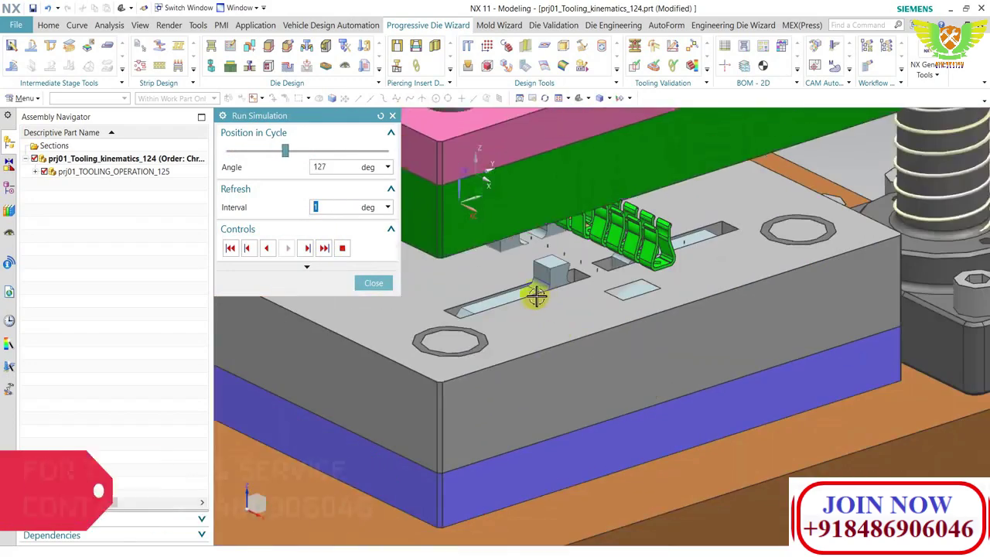
{"action": "scroll", "coordinate": [560, 358], "scroll_direction": "down", "scroll_amount": 4}
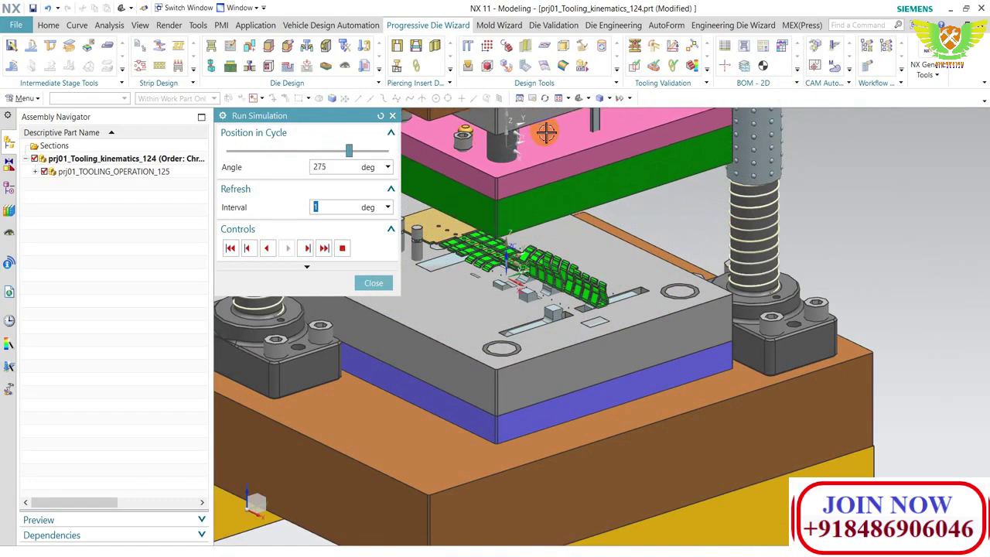
{"action": "scroll", "coordinate": [566, 308], "scroll_direction": "up", "scroll_amount": 2}
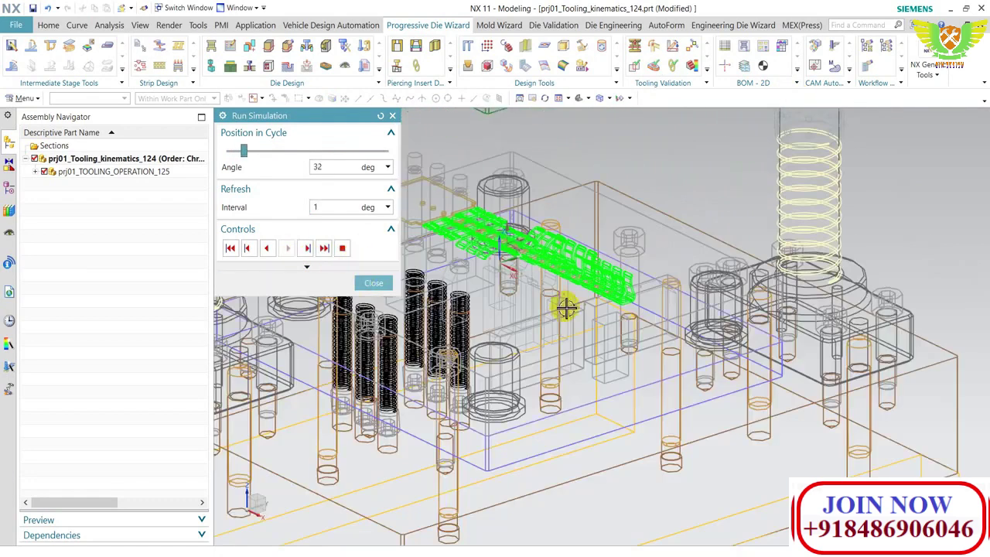
{"action": "type", "text": "2"}
{"action": "key", "text": "Return"}
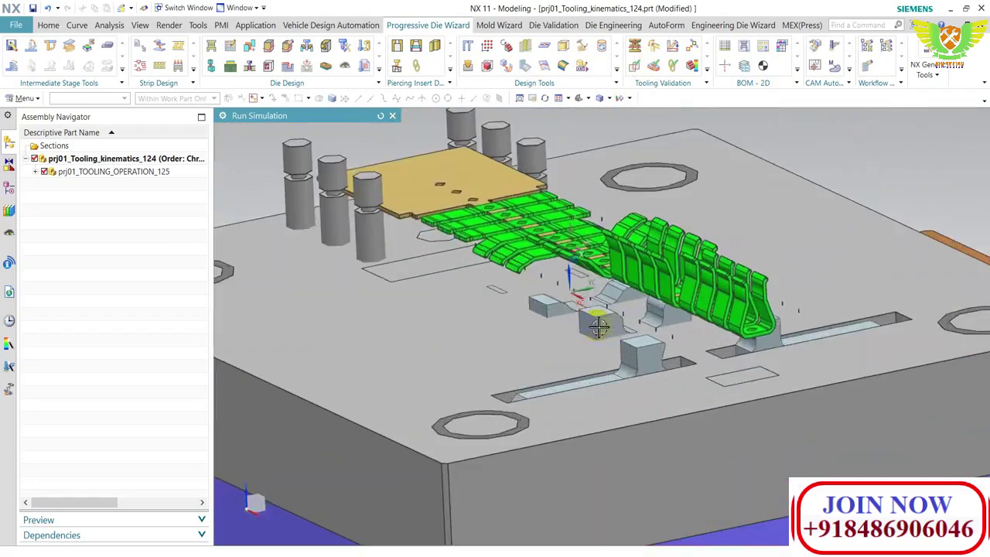
Orbit the die and set the refresh interval to 0.5 degrees.
{"action": "mouse_move", "coordinate": [515, 297]}
{"action": "middle_mouse_down"}
{"action": "mouse_move", "coordinate": [519, 272]}
{"action": "mouse_move", "coordinate": [497, 345]}
{"action": "mouse_move", "coordinate": [471, 345]}
{"action": "mouse_move", "coordinate": [519, 369]}
{"action": "middle_mouse_up"}
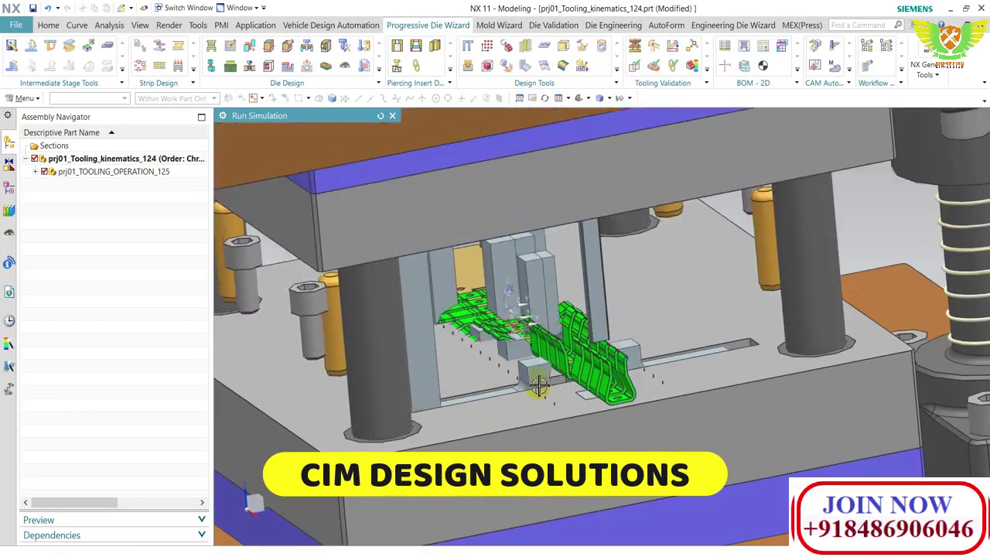
{"action": "mouse_move", "coordinate": [340, 115]}
{"action": "left_mouse_down"}
{"action": "mouse_move", "coordinate": [351, 115]}
{"action": "mouse_move", "coordinate": [340, 115]}
{"action": "left_mouse_up"}
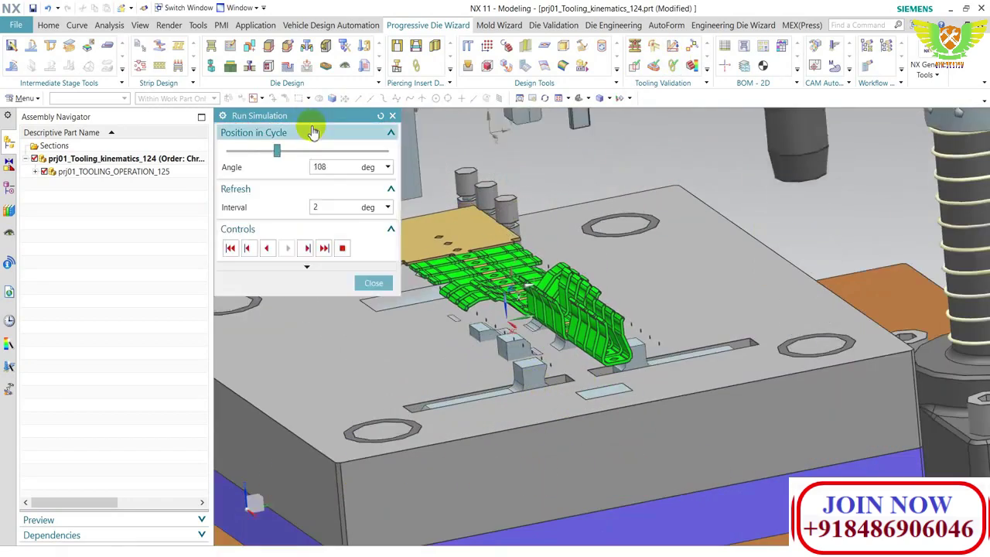
{"action": "double_click", "coordinate": [317, 207]}
{"action": "type", "text": "1"}
{"action": "scroll", "coordinate": [541, 405], "scroll_direction": "up", "scroll_amount": 3}
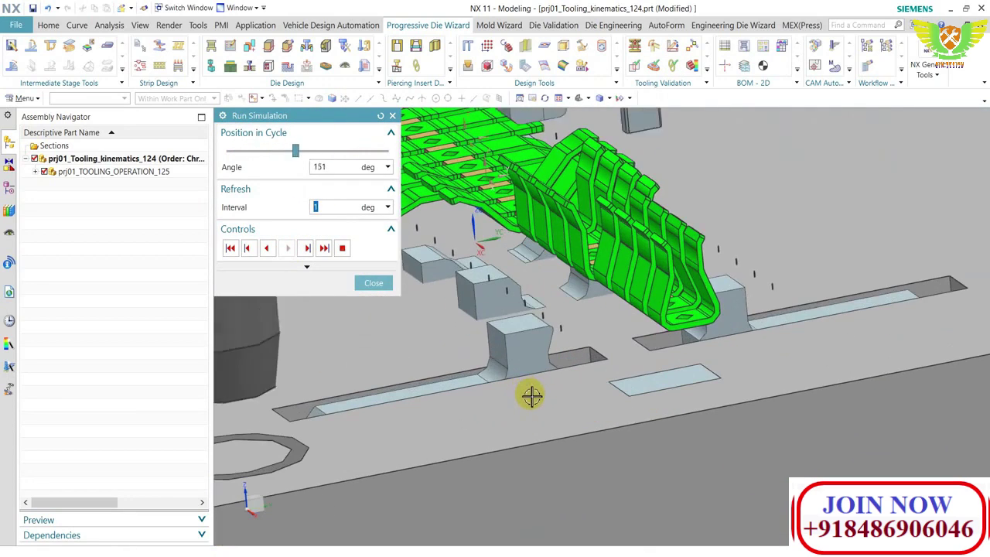
{"action": "type", "text": "0.5"}
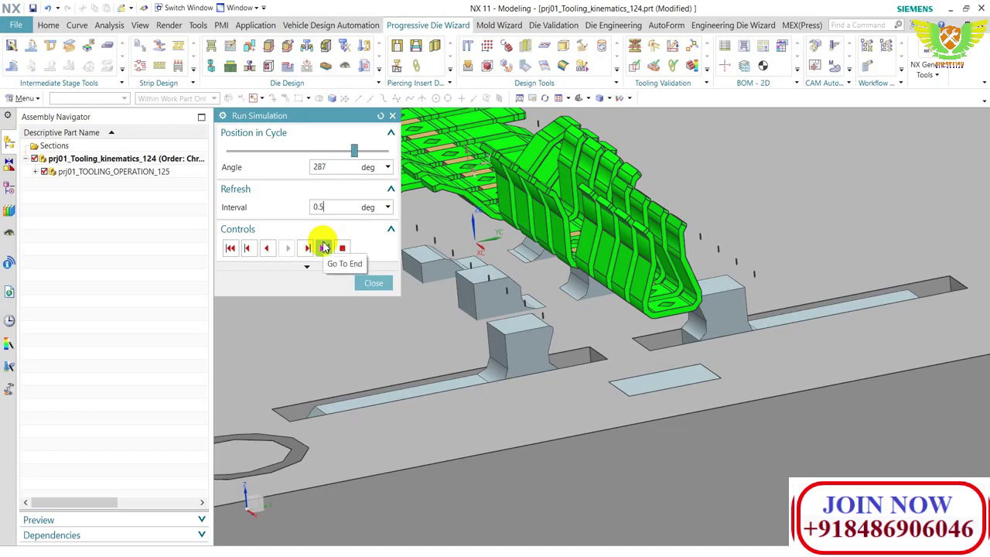
{"action": "key", "text": "Return"}
{"action": "scroll", "coordinate": [461, 368], "scroll_direction": "down", "scroll_amount": 2}
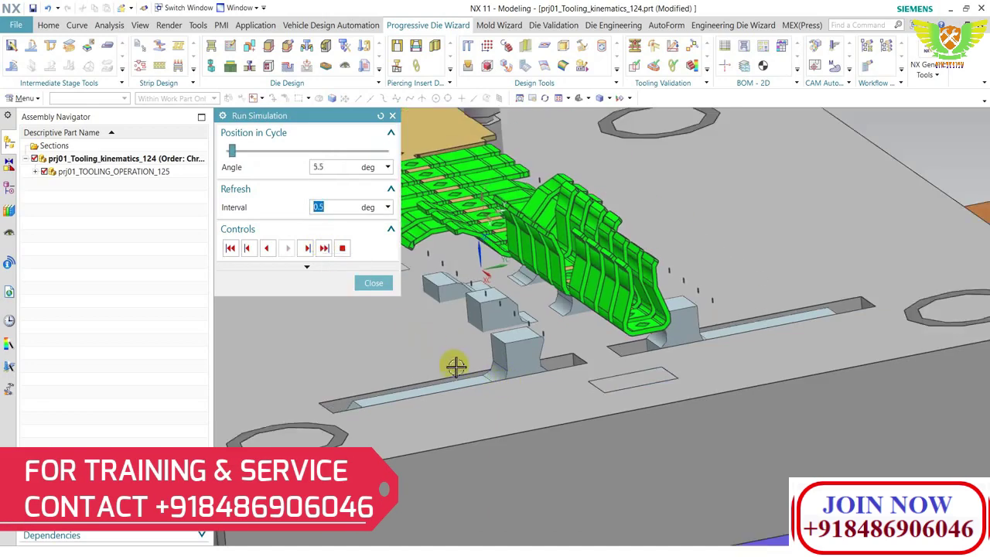
{"action": "scroll", "coordinate": [475, 376], "scroll_direction": "down", "scroll_amount": 2}
{"action": "mouse_move", "coordinate": [475, 376]}
{"action": "middle_mouse_down"}
{"action": "mouse_move", "coordinate": [508, 358]}
{"action": "mouse_move", "coordinate": [617, 340]}
{"action": "mouse_move", "coordinate": [561, 374]}
{"action": "middle_mouse_up"}
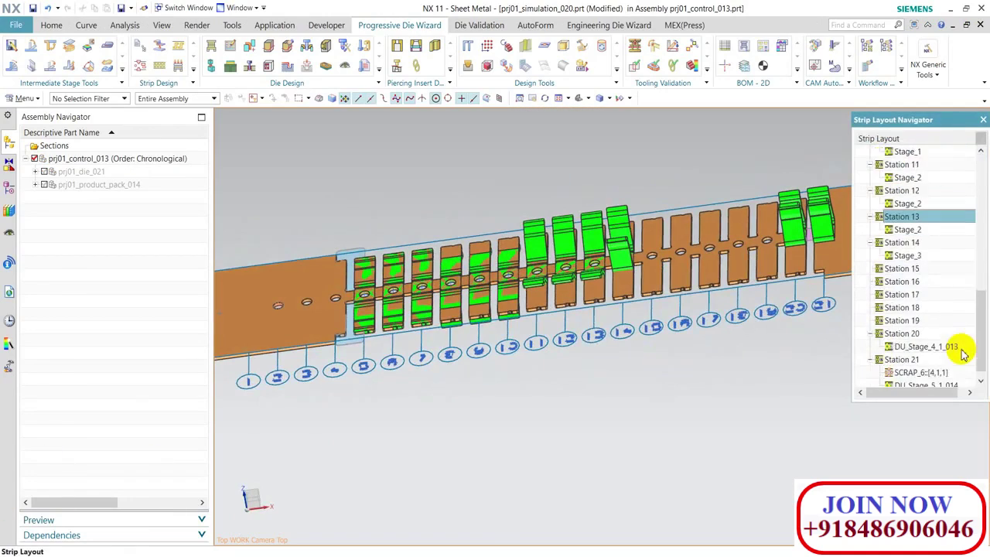
Copy the Stage_3 operation from station 14 into Station 15.
{"action": "scroll", "coordinate": [963, 353], "scroll_direction": "down", "scroll_amount": 1}
{"action": "left_click", "coordinate": [907, 242]}
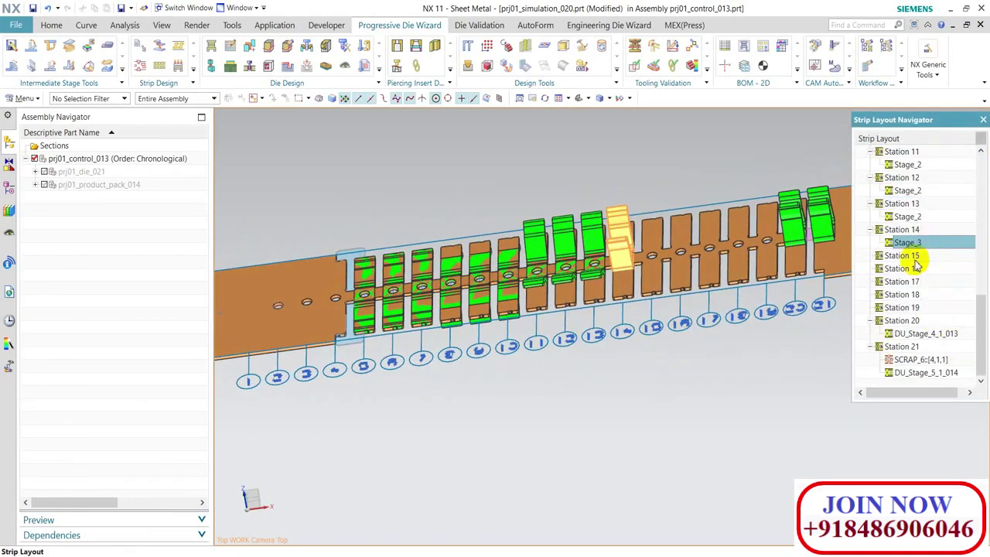
{"action": "left_click", "coordinate": [914, 256]}
{"action": "right_click", "coordinate": [915, 260]}
{"action": "left_click", "coordinate": [928, 309]}
Paste Stage_3 into Stations 16 and 17, then orbit to inspect the strip.
{"action": "left_click", "coordinate": [923, 283]}
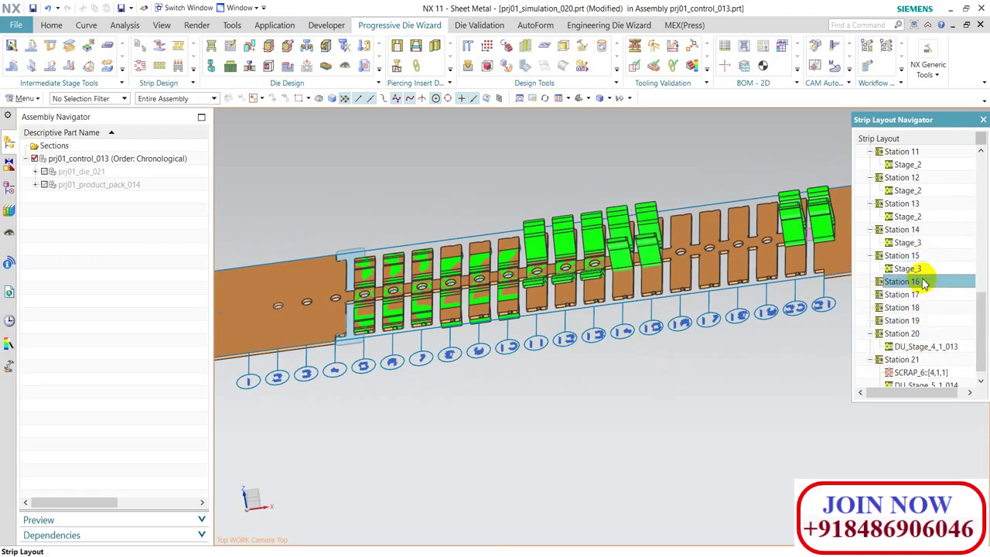
{"action": "right_click", "coordinate": [923, 282]}
{"action": "left_click", "coordinate": [899, 354]}
{"action": "left_click", "coordinate": [901, 308]}
{"action": "right_click", "coordinate": [886, 308]}
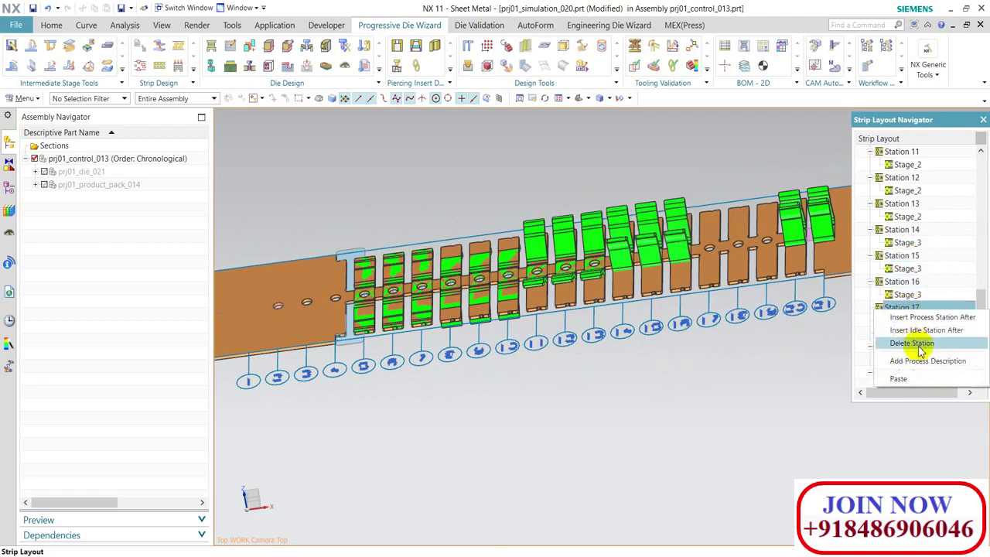
{"action": "left_click", "coordinate": [909, 378]}
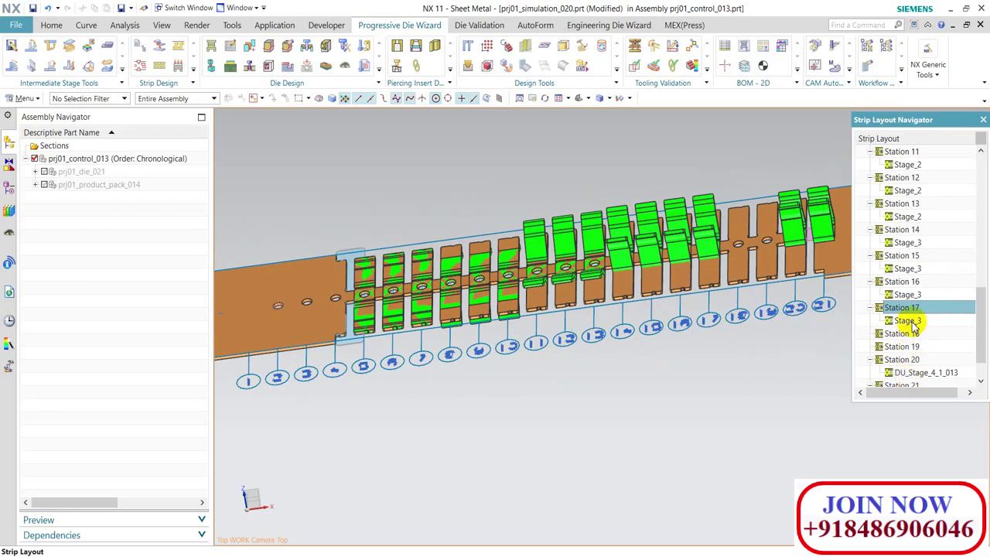
{"action": "middle_click_drag", "start_coordinate": [800, 312], "coordinate": [741, 336]}
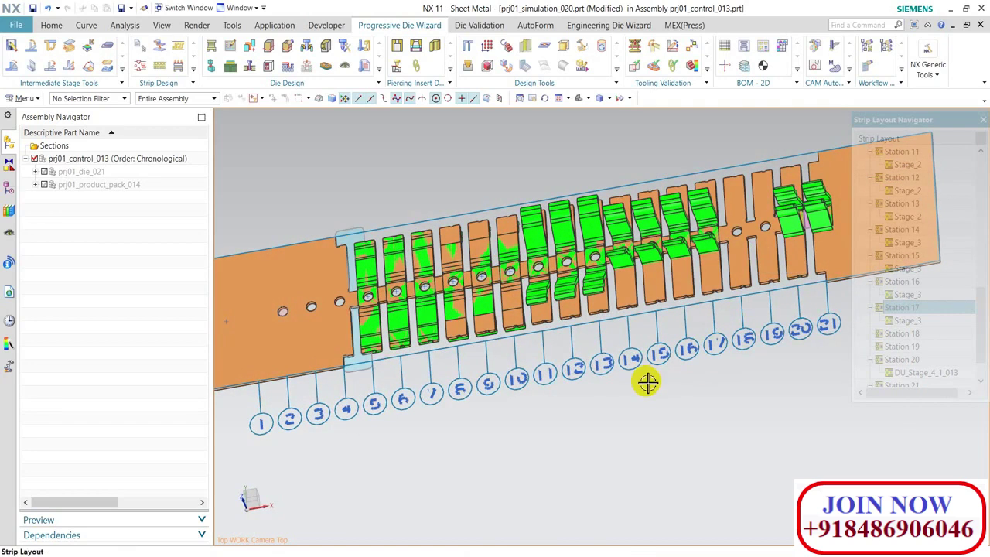
{"action": "mouse_move", "coordinate": [648, 374]}
{"action": "middle_mouse_down"}
{"action": "mouse_move", "coordinate": [620, 506]}
{"action": "mouse_move", "coordinate": [592, 500]}
{"action": "middle_mouse_up"}
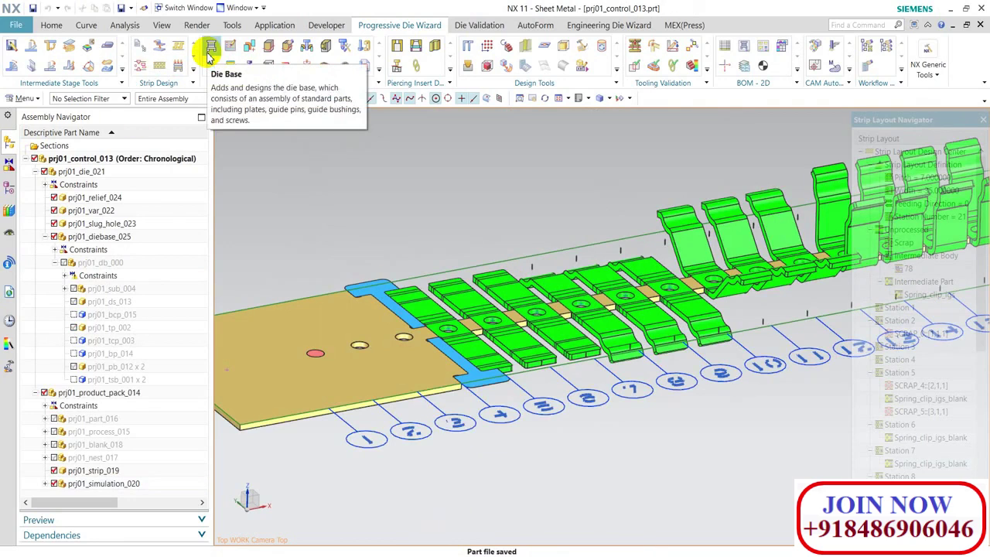
In Die Design Setting, commit PUNCH_PP_CLEARANCE as 0.02 and widen the table.
{"action": "left_click", "coordinate": [230, 45]}
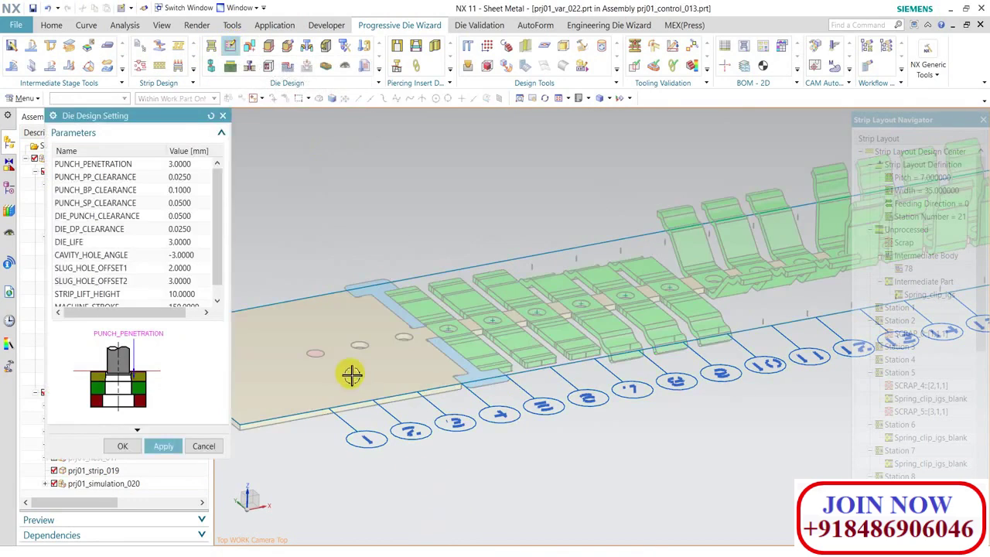
{"action": "left_click", "coordinate": [189, 180]}
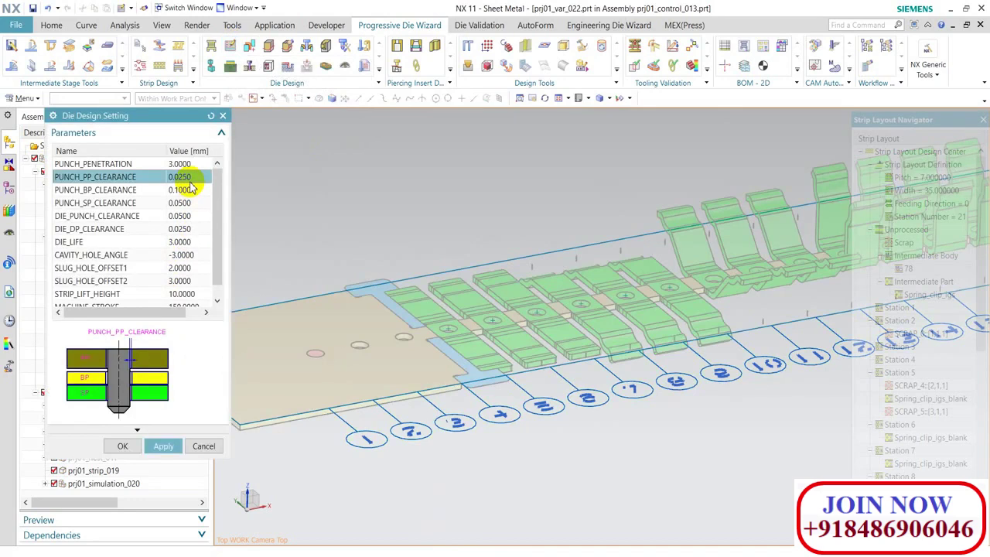
{"action": "left_click", "coordinate": [192, 183]}
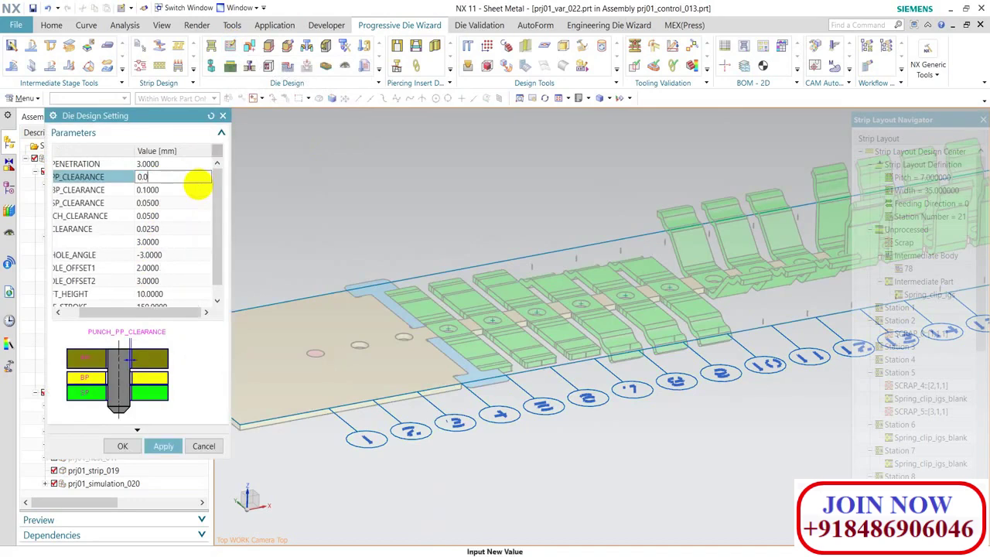
{"action": "type", "text": "2"}
{"action": "key", "text": "Return"}
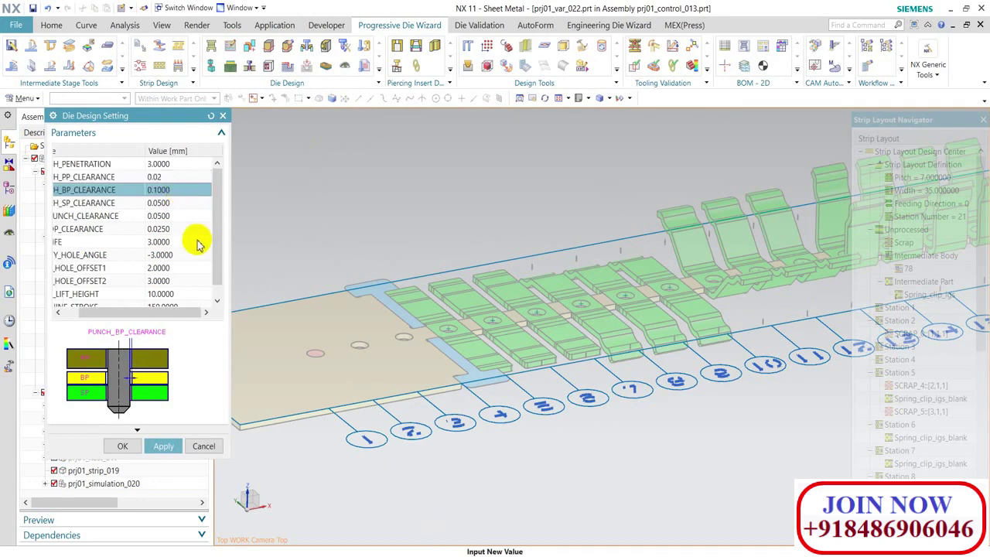
{"action": "left_click_drag", "start_coordinate": [160, 312], "coordinate": [137, 313]}
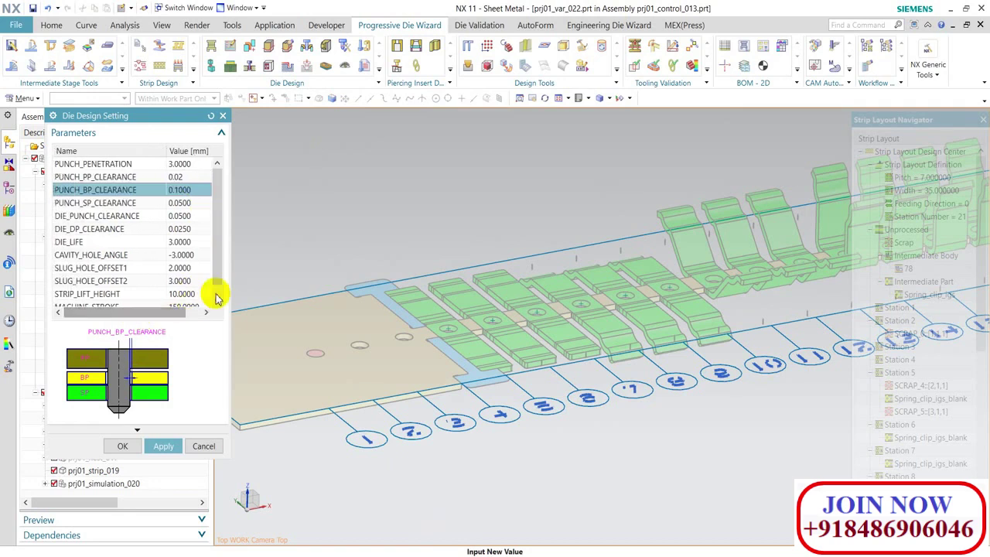
{"action": "left_click_drag", "start_coordinate": [230, 285], "coordinate": [340, 288]}
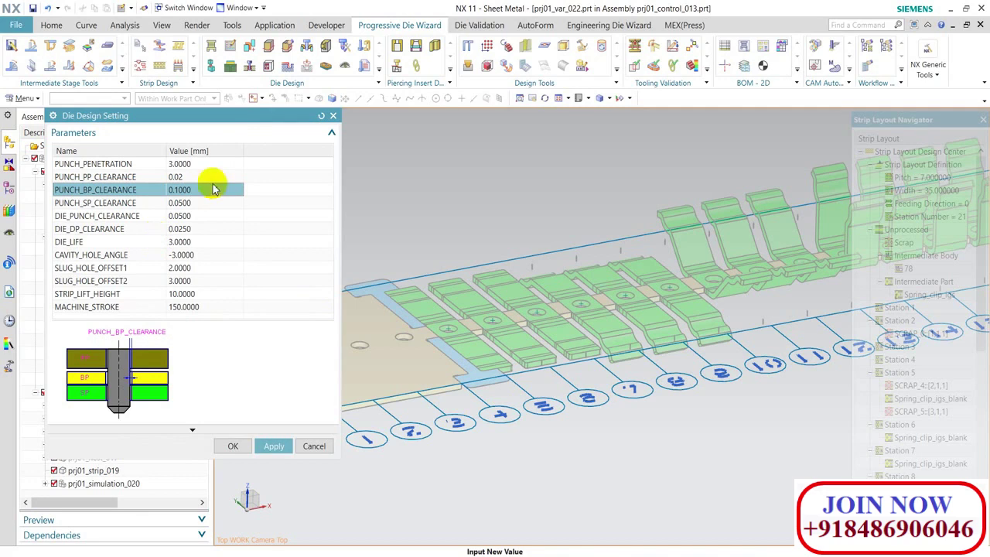
Set PUNCH_BP_CLEARANCE to 0.5 and PUNCH_SP_CLEARANCE to 0.01.
{"action": "left_click", "coordinate": [207, 188]}
{"action": "type", "text": "0."}
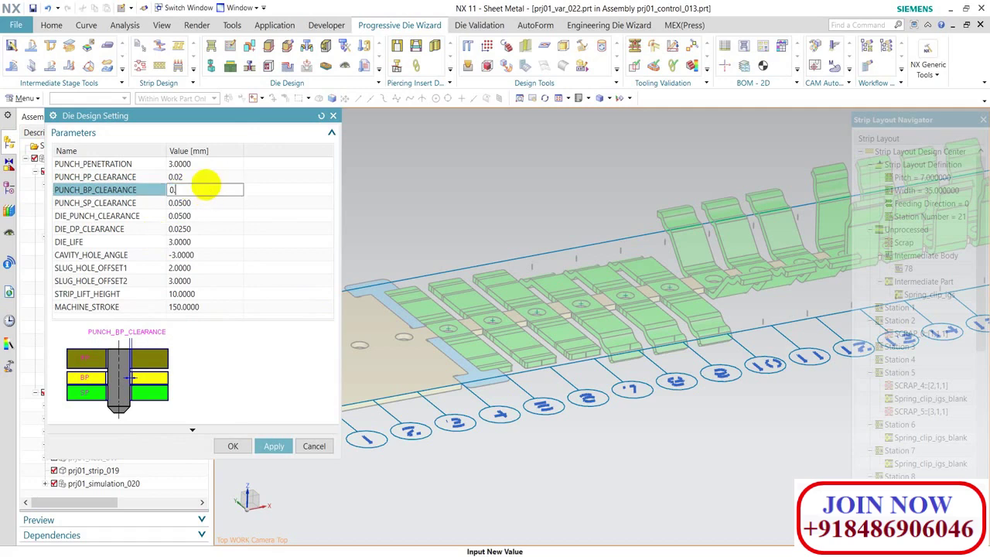
{"action": "type", "text": "5"}
{"action": "left_click", "coordinate": [201, 202]}
{"action": "type", "text": "0.01"}
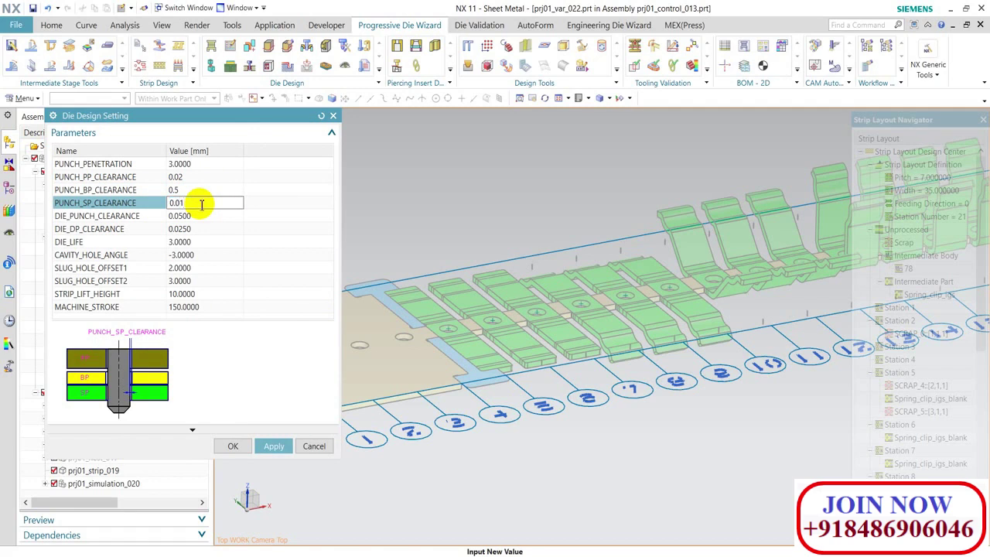
{"action": "left_click", "coordinate": [189, 217]}
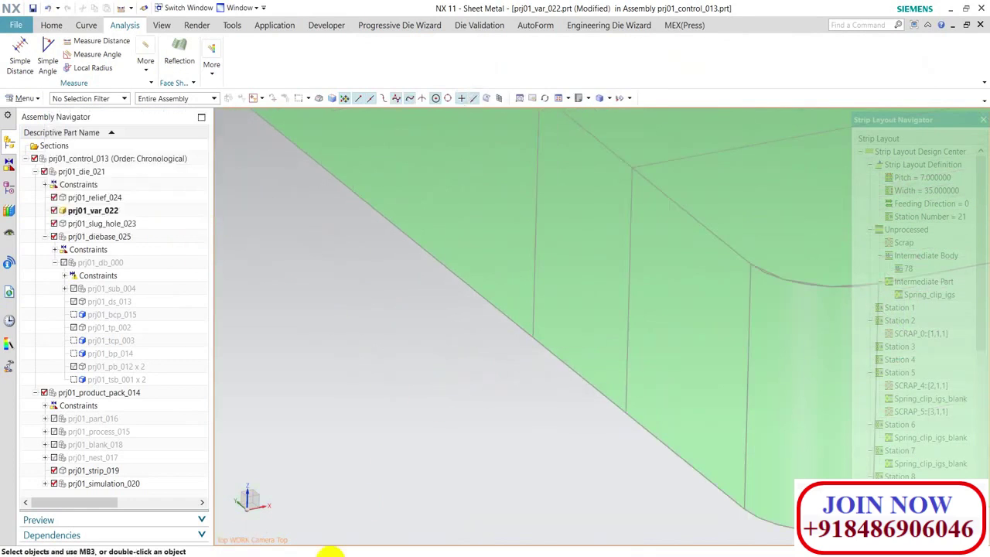
Compute 0.8 × 0.05 = 0.04 in Windows Calculator, then close it.
{"action": "left_click", "coordinate": [285, 486]}
{"action": "left_click", "coordinate": [236, 376]}
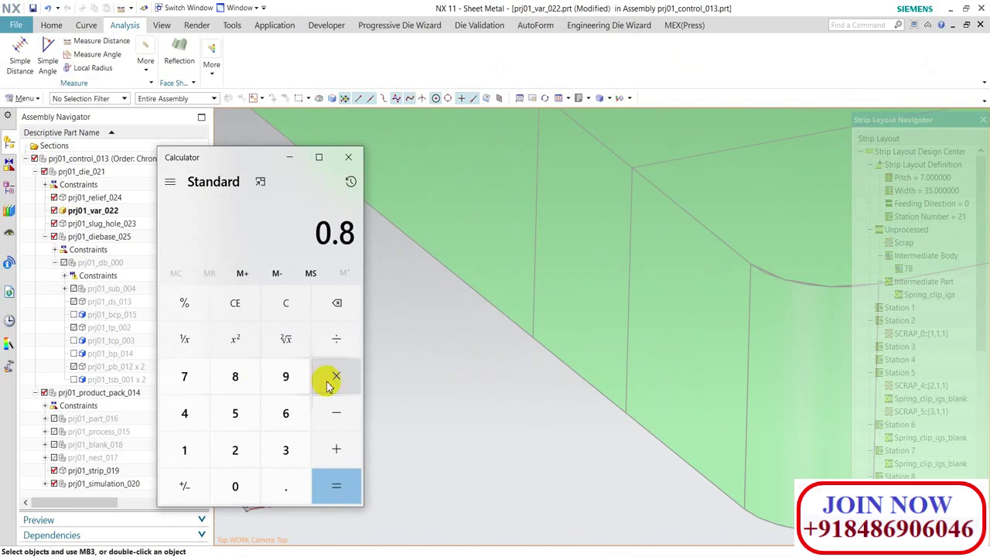
{"action": "left_click", "coordinate": [326, 379]}
{"action": "left_click", "coordinate": [235, 486]}
{"action": "left_click", "coordinate": [286, 486]}
{"action": "left_click", "coordinate": [235, 486]}
{"action": "left_click", "coordinate": [235, 413]}
{"action": "left_click", "coordinate": [348, 491]}
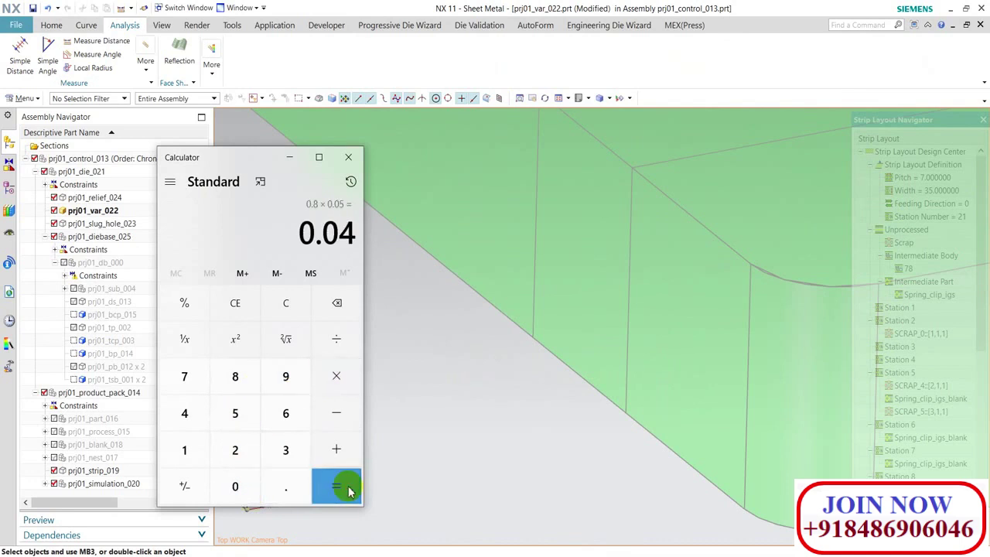
{"action": "left_click", "coordinate": [348, 157]}
{"action": "scroll", "coordinate": [396, 332], "scroll_direction": "down", "scroll_amount": 3}
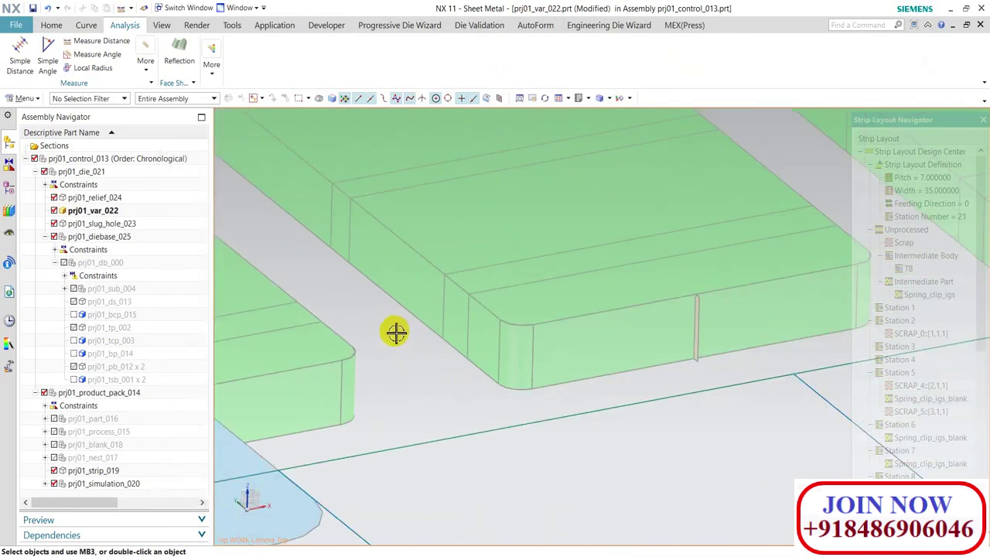
{"action": "left_click", "coordinate": [379, 25]}
Reopen Die Design Setting and set DIE_PUNCH_CLEARANCE to 0.04.
{"action": "left_click", "coordinate": [212, 45]}
{"action": "left_click", "coordinate": [124, 243]}
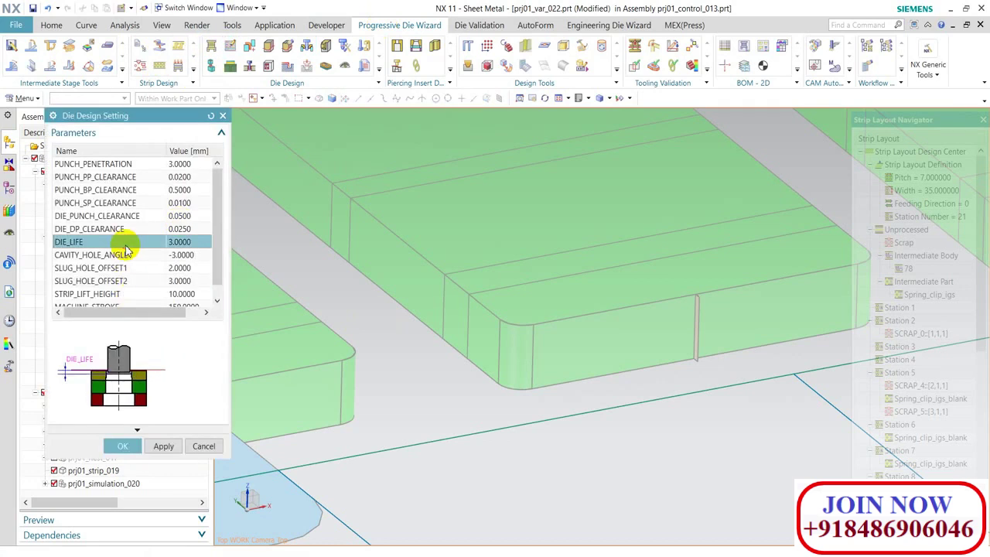
{"action": "left_click", "coordinate": [128, 230]}
{"action": "left_click", "coordinate": [125, 202]}
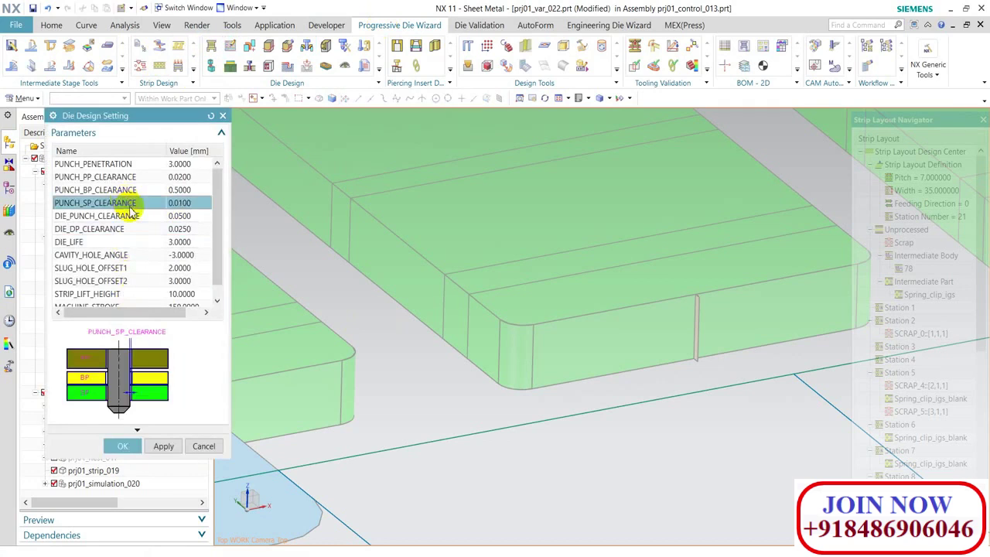
{"action": "left_click", "coordinate": [130, 216]}
{"action": "left_click", "coordinate": [188, 216]}
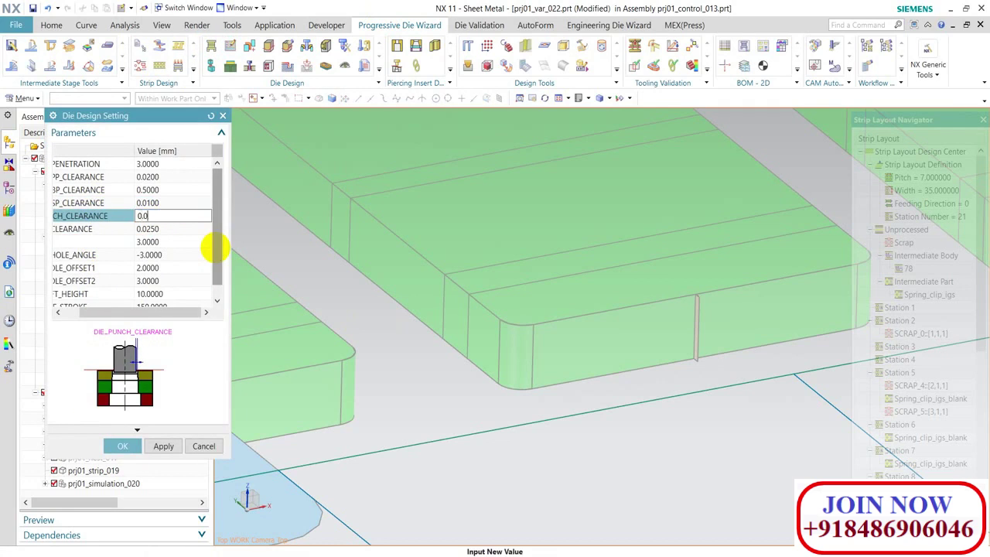
{"action": "type", "text": "4"}
{"action": "left_click", "coordinate": [197, 229]}
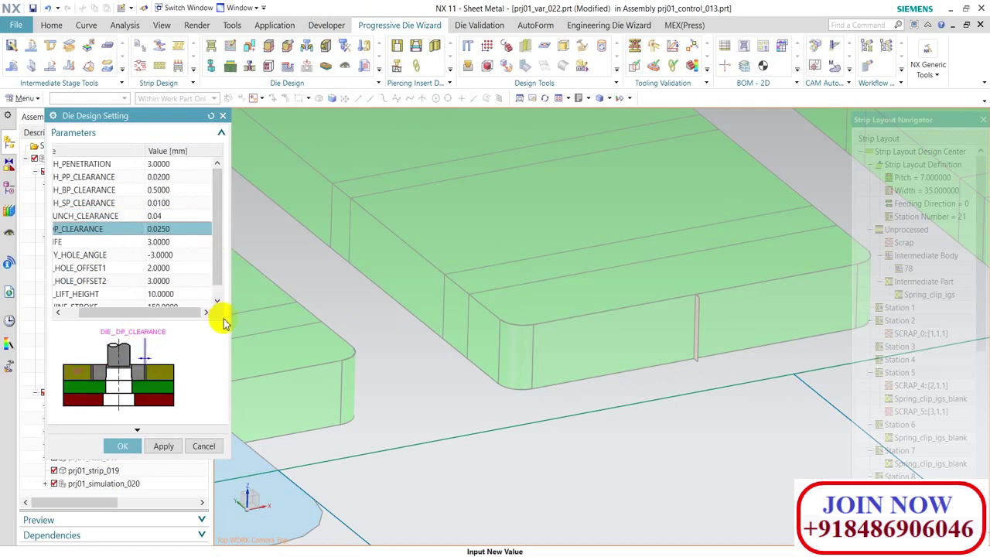
{"action": "left_click_drag", "start_coordinate": [230, 312], "coordinate": [304, 317]}
Set DIE_DP_CLEARANCE to 0.01.
{"action": "left_click", "coordinate": [203, 242]}
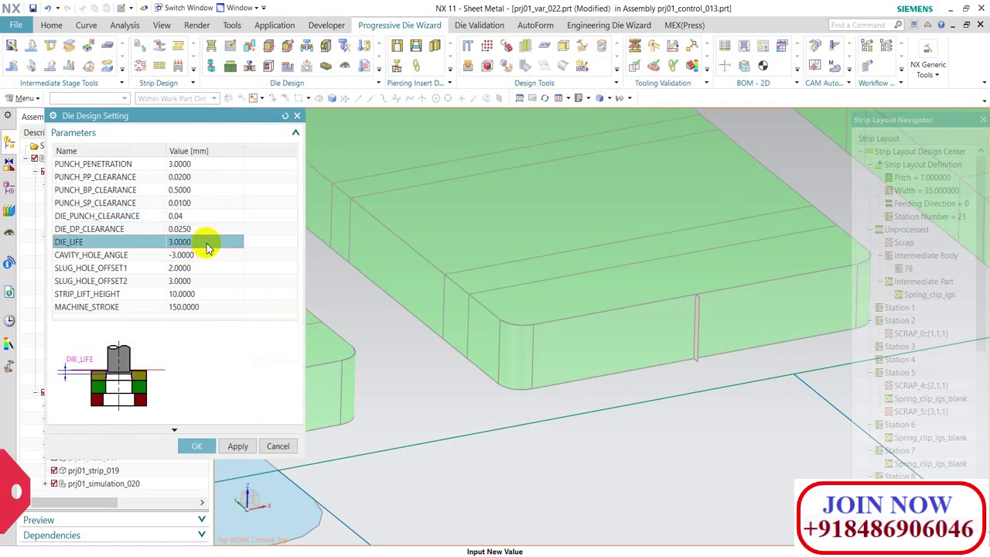
{"action": "left_click", "coordinate": [205, 255]}
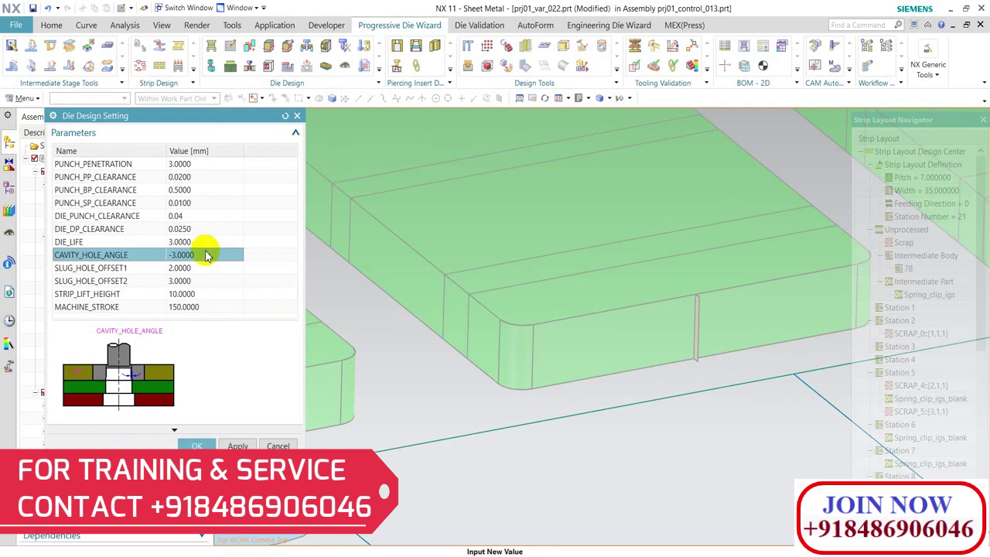
{"action": "left_click", "coordinate": [194, 229]}
{"action": "left_click", "coordinate": [194, 229]}
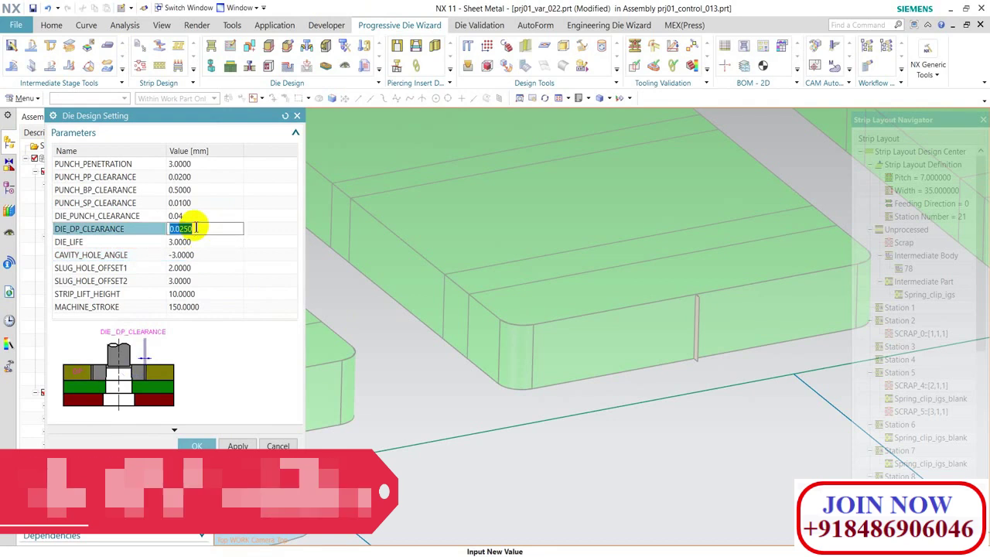
{"action": "type", "text": "0.01"}
{"action": "left_click", "coordinate": [194, 257]}
Set SLUG_HOLE_OFFSET1 to 1.5, review the remaining parameters and apply the settings.
{"action": "left_click", "coordinate": [194, 269]}
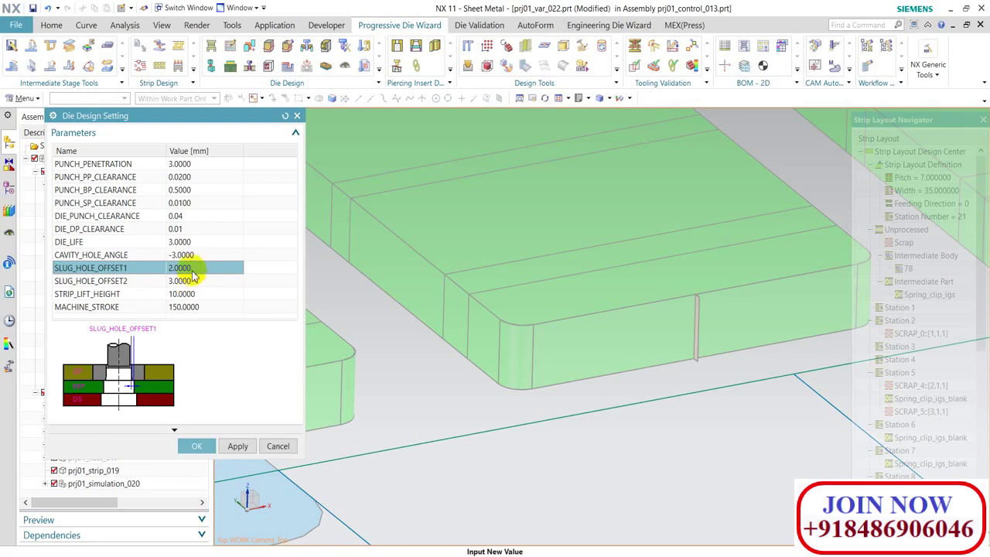
{"action": "left_click", "coordinate": [194, 268]}
{"action": "type", "text": "1.5"}
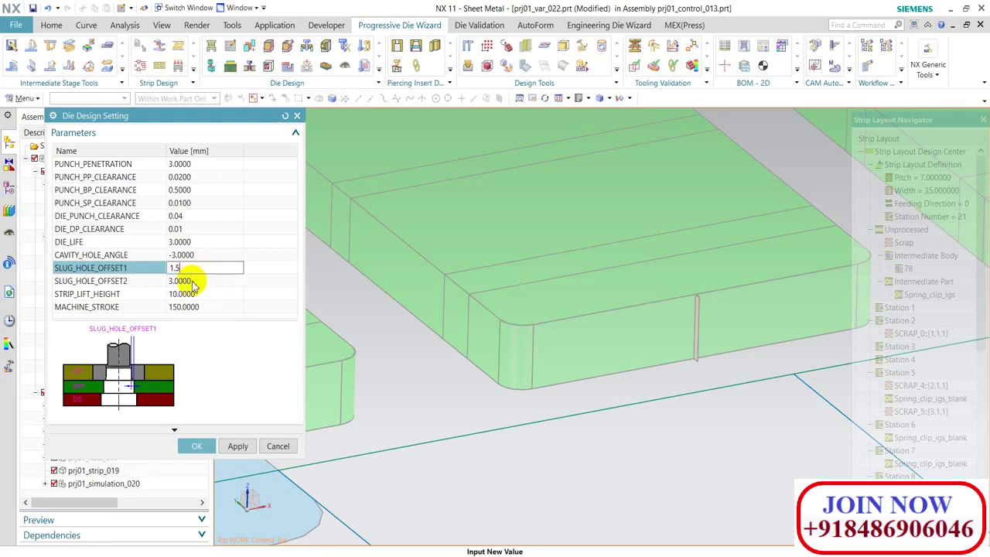
{"action": "left_click", "coordinate": [195, 285]}
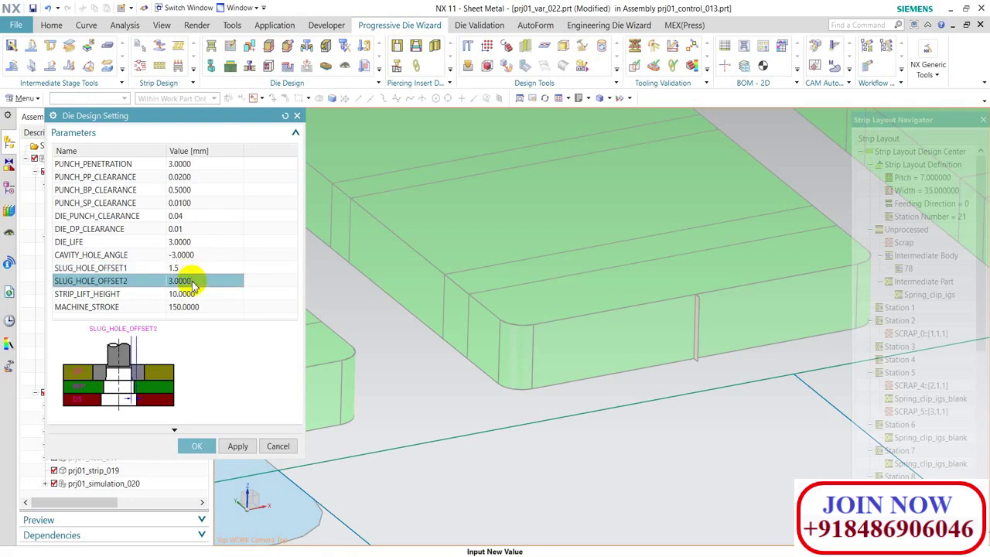
{"action": "left_click", "coordinate": [194, 283]}
{"action": "left_click", "coordinate": [201, 294]}
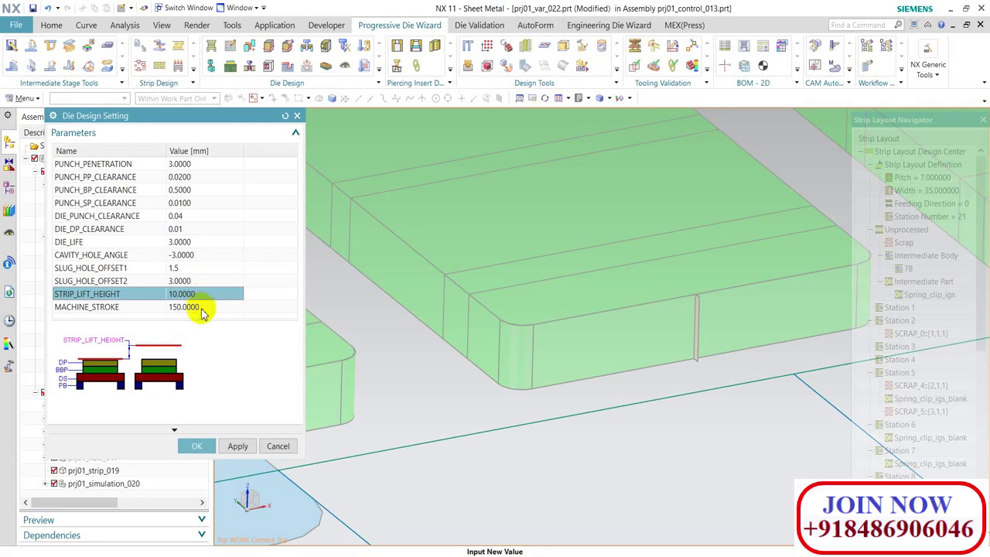
{"action": "left_click", "coordinate": [202, 309]}
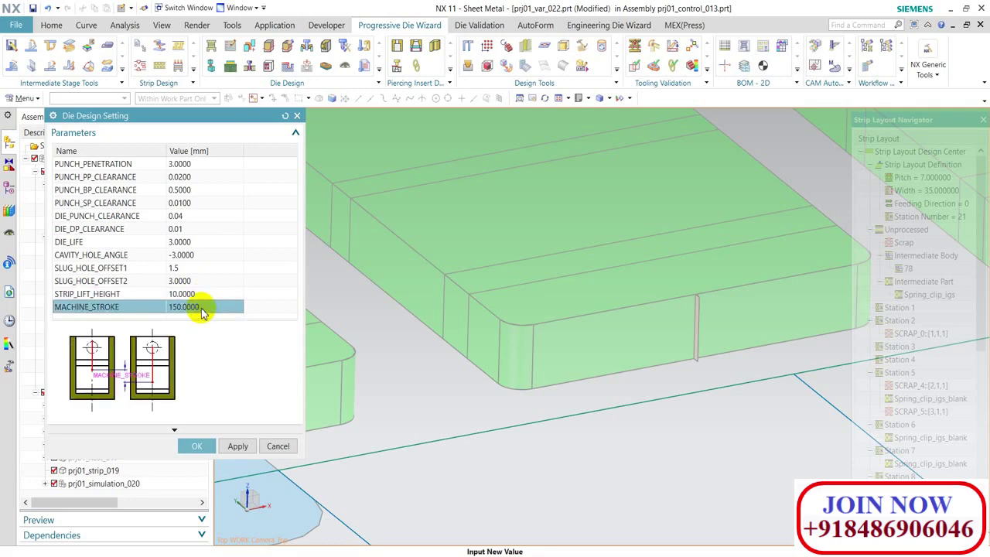
{"action": "left_click", "coordinate": [200, 445]}
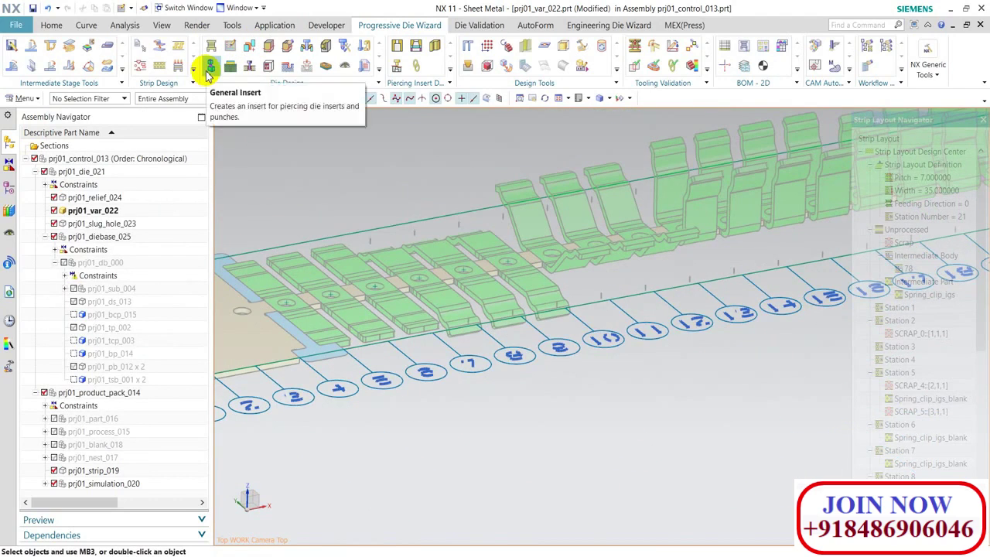
Fit the strip in view, make prj01_control_013 the work part and save.
{"action": "key", "text": "ctrl+f"}
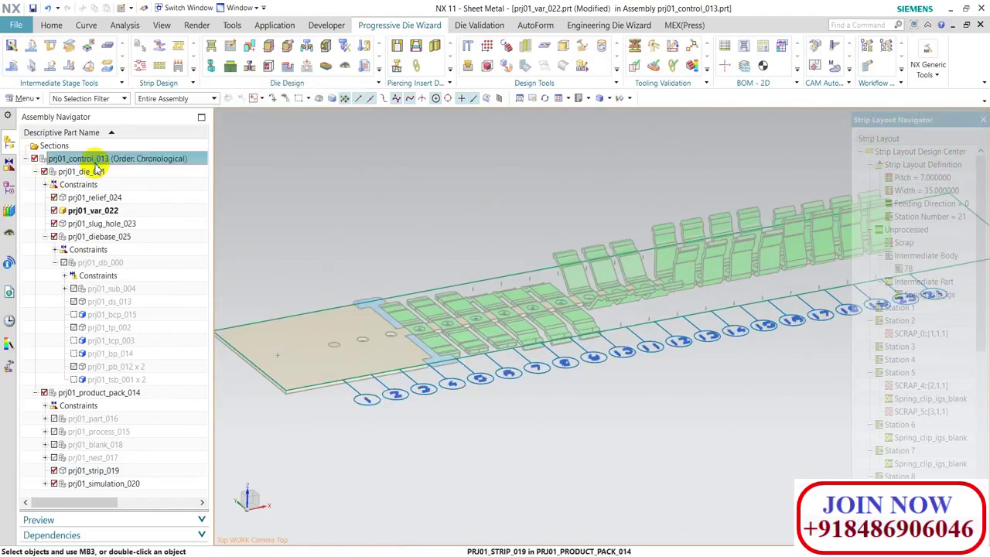
{"action": "double_click", "coordinate": [124, 157]}
{"action": "key", "text": "ctrl+s"}
{"action": "scroll", "coordinate": [397, 360], "scroll_direction": "up", "scroll_amount": 2}
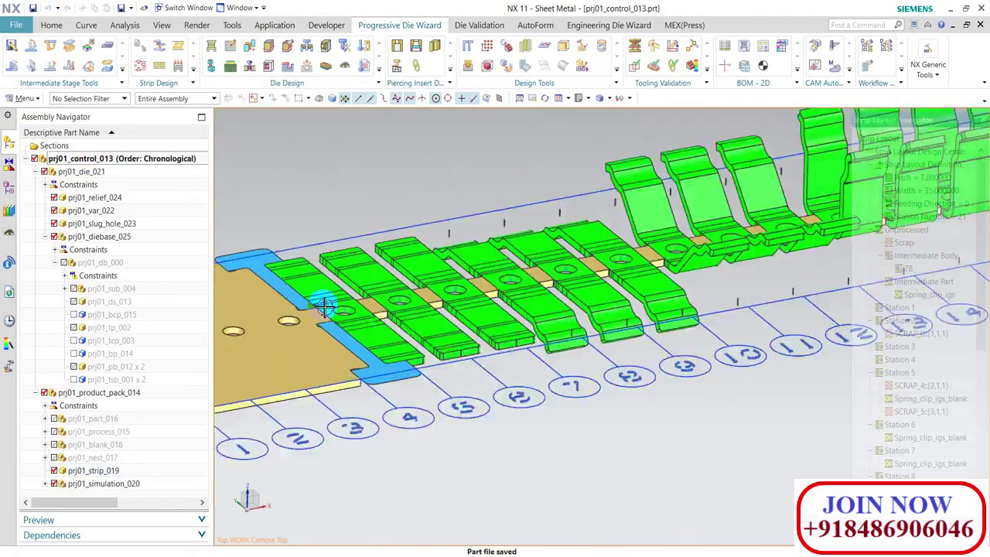
{"action": "scroll", "coordinate": [363, 389], "scroll_direction": "down", "scroll_amount": 3}
{"action": "scroll", "coordinate": [364, 389], "scroll_direction": "up", "scroll_amount": 2}
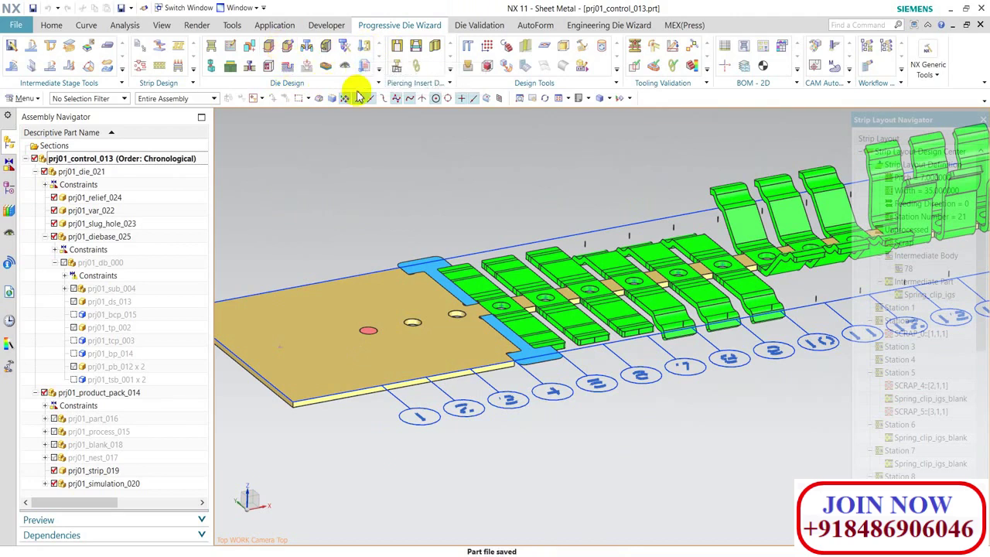
Start a piercing punch from the standard punch library, keeping diameter D at 3.
{"action": "left_click", "coordinate": [435, 47]}
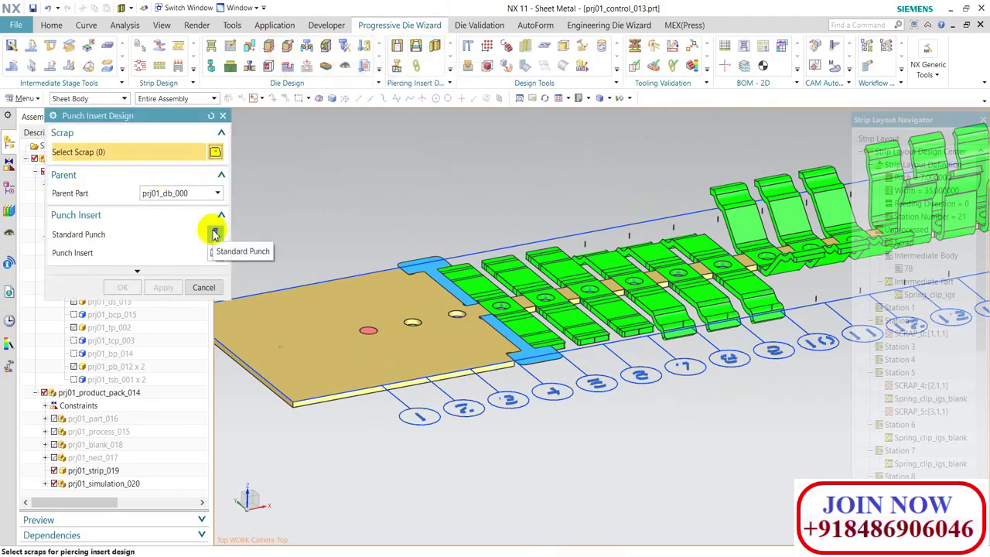
{"action": "left_click", "coordinate": [523, 307]}
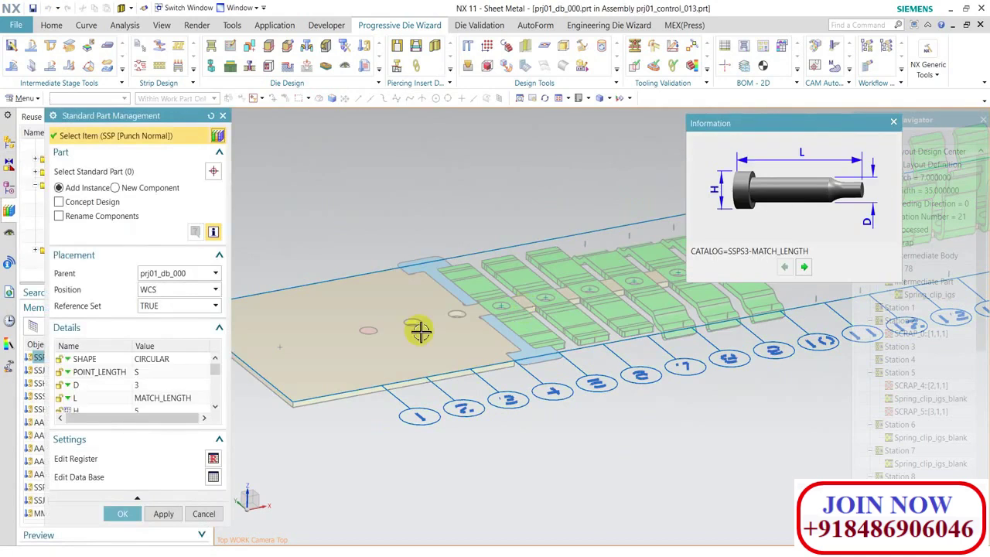
{"action": "scroll", "coordinate": [421, 331], "scroll_direction": "up", "scroll_amount": 5}
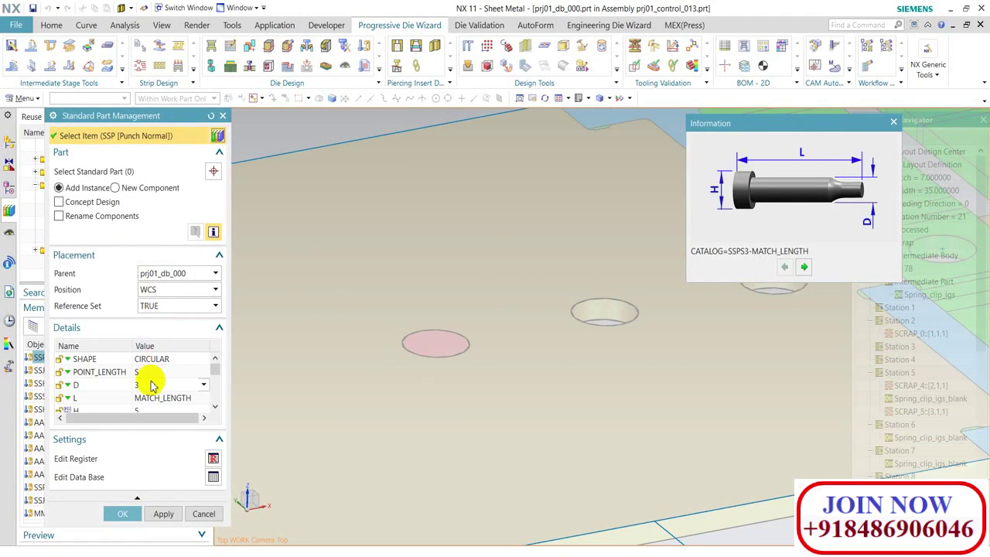
{"action": "left_click", "coordinate": [201, 387]}
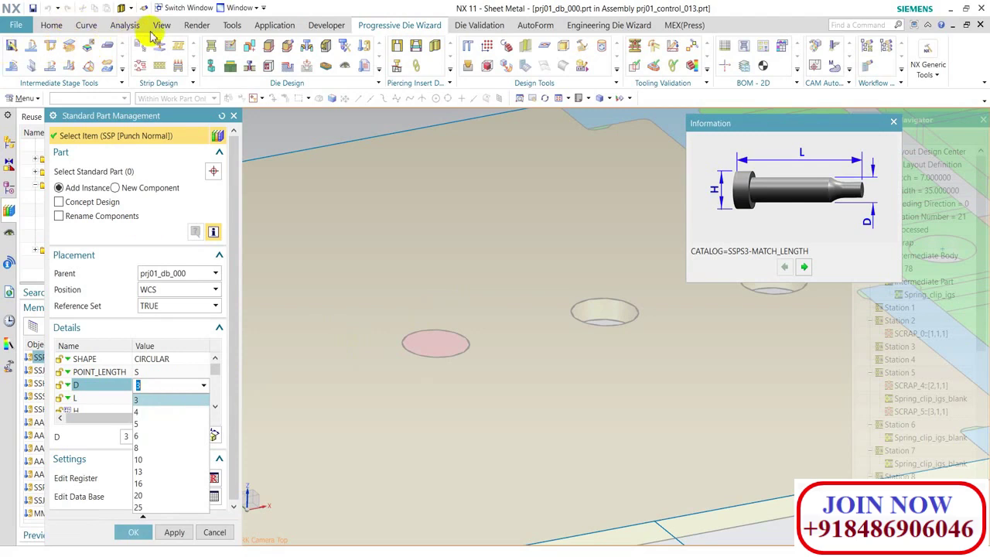
{"action": "left_click", "coordinate": [124, 29]}
Measure the pierce hole edge radius (1.25 mm), then return to the punch settings.
{"action": "left_click", "coordinate": [124, 25]}
{"action": "left_click", "coordinate": [99, 41]}
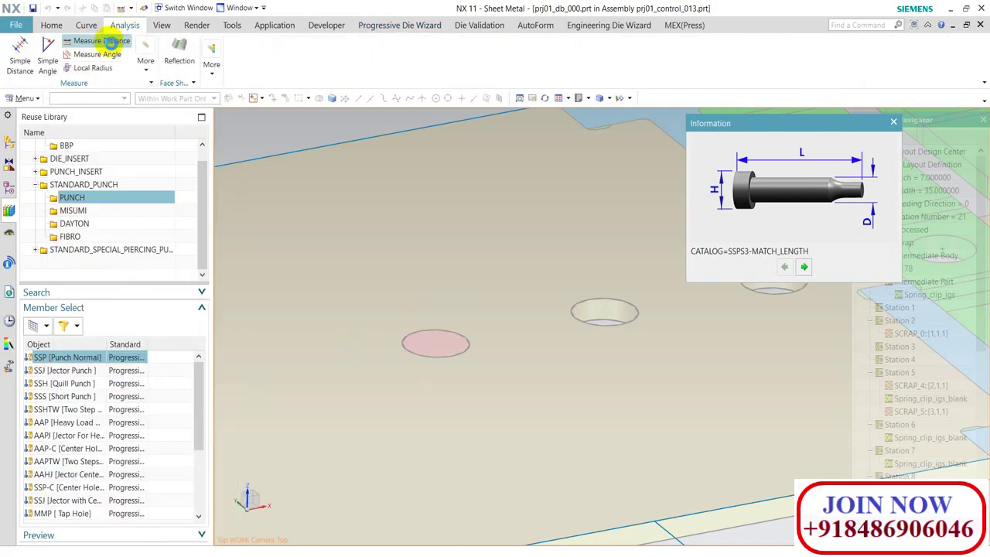
{"action": "left_click", "coordinate": [432, 358]}
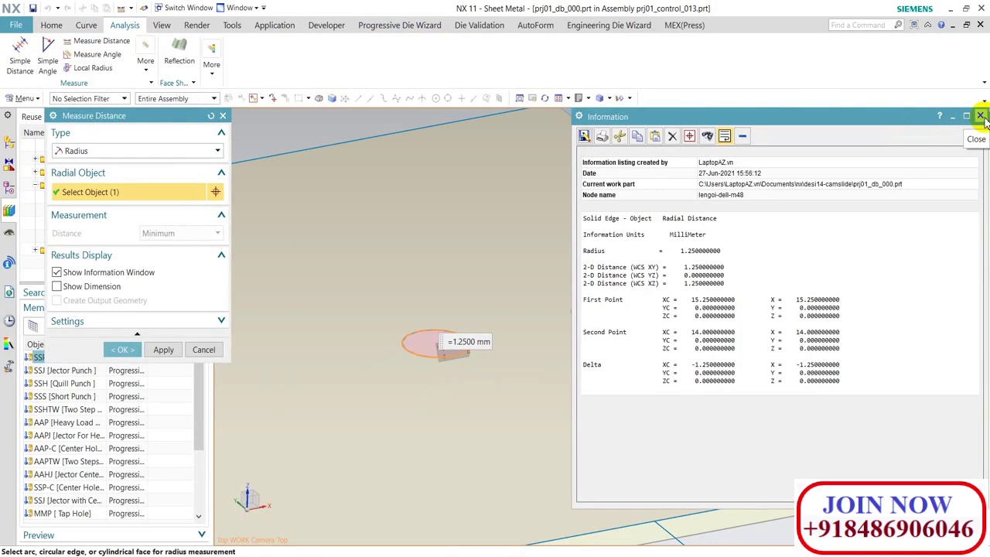
{"action": "left_click", "coordinate": [980, 116]}
{"action": "left_click", "coordinate": [204, 349]}
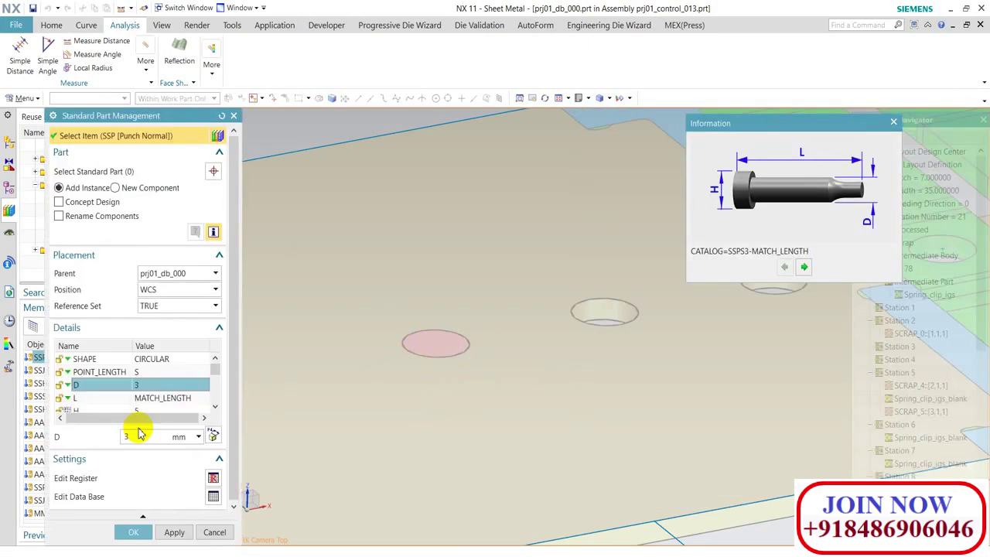
Change the normal punch diameter D from 3 to 5 and review its L, H and T values.
{"action": "left_click", "coordinate": [155, 382]}
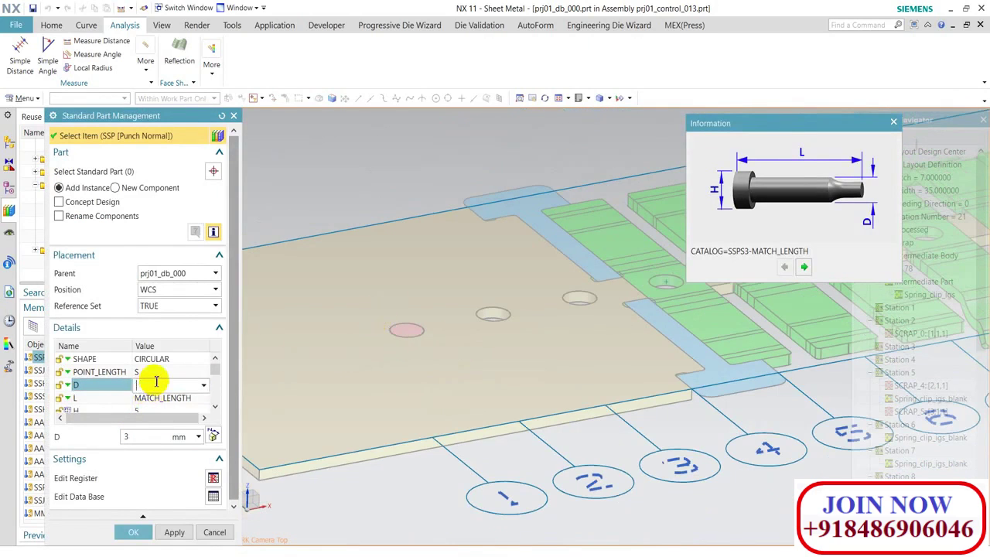
{"action": "left_click", "coordinate": [204, 385]}
{"action": "left_click", "coordinate": [155, 423]}
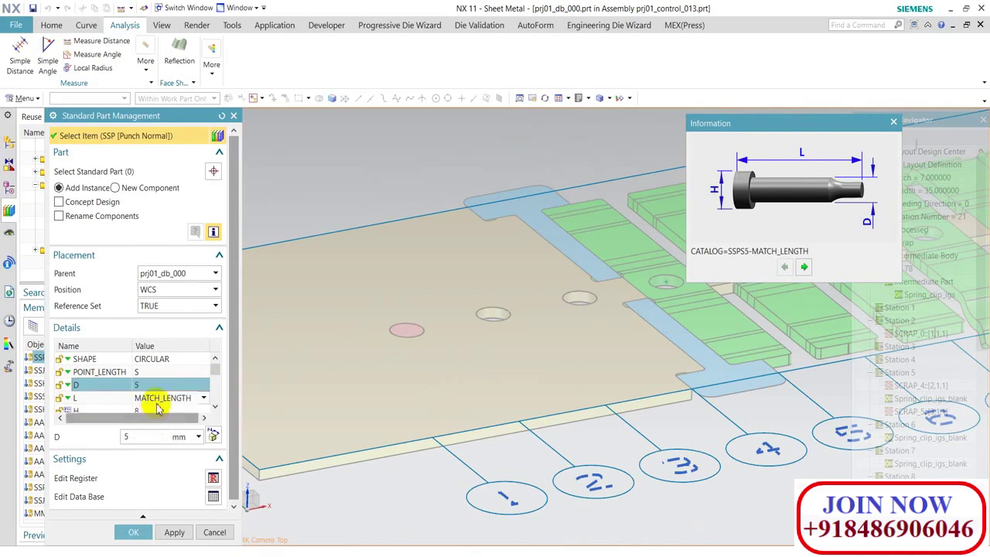
{"action": "left_click", "coordinate": [178, 406]}
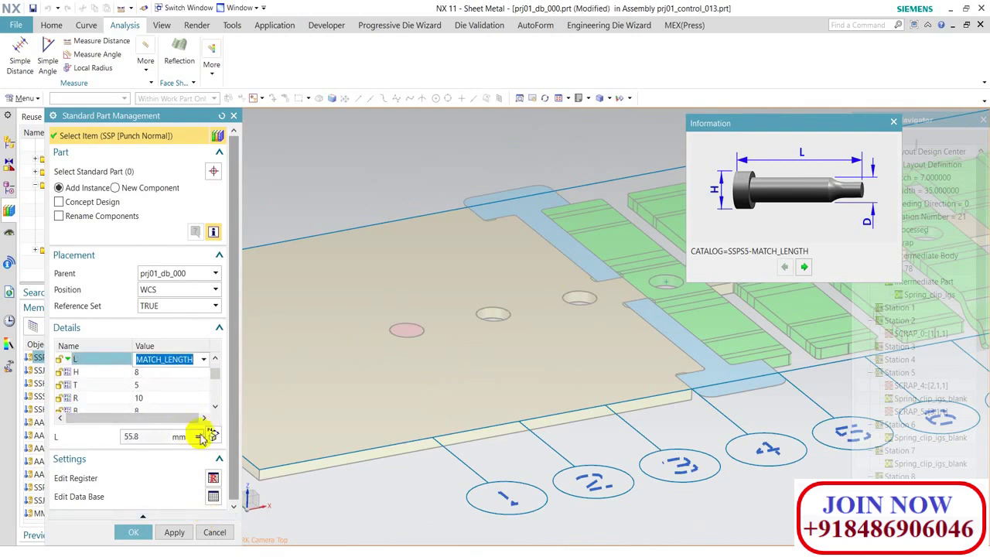
{"action": "left_click", "coordinate": [165, 374]}
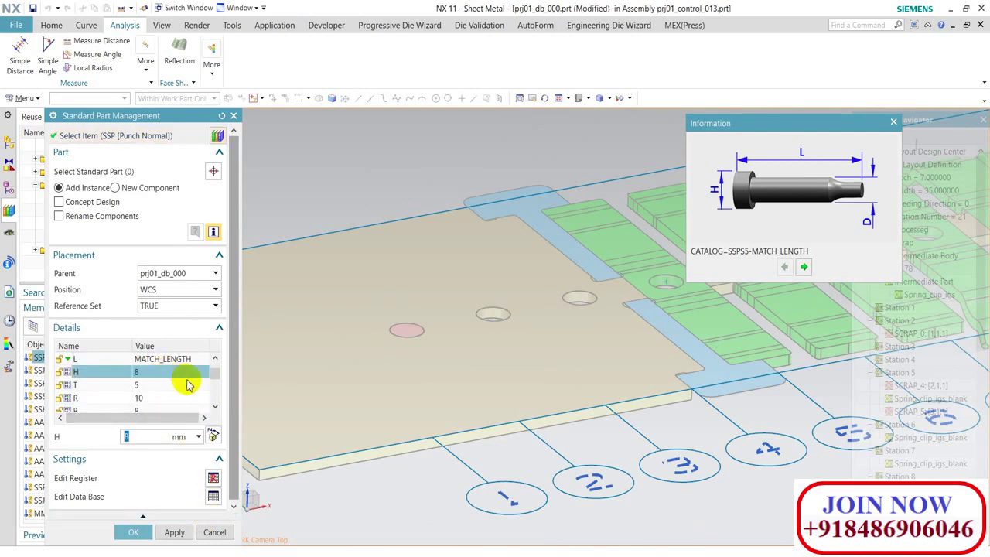
{"action": "left_click", "coordinate": [168, 386]}
{"action": "scroll", "coordinate": [166, 397], "scroll_direction": "down", "scroll_amount": 1}
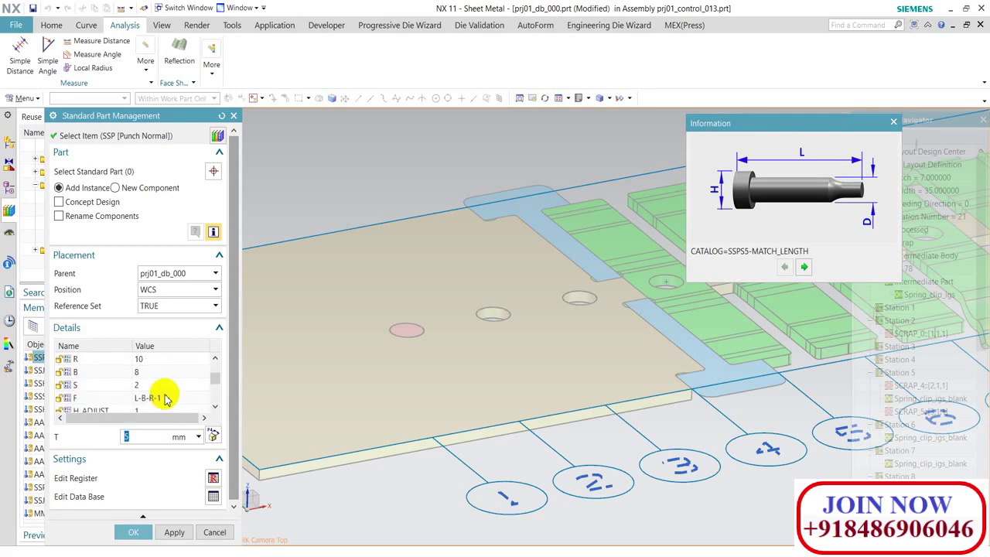
{"action": "scroll", "coordinate": [158, 387], "scroll_direction": "up", "scroll_amount": 3}
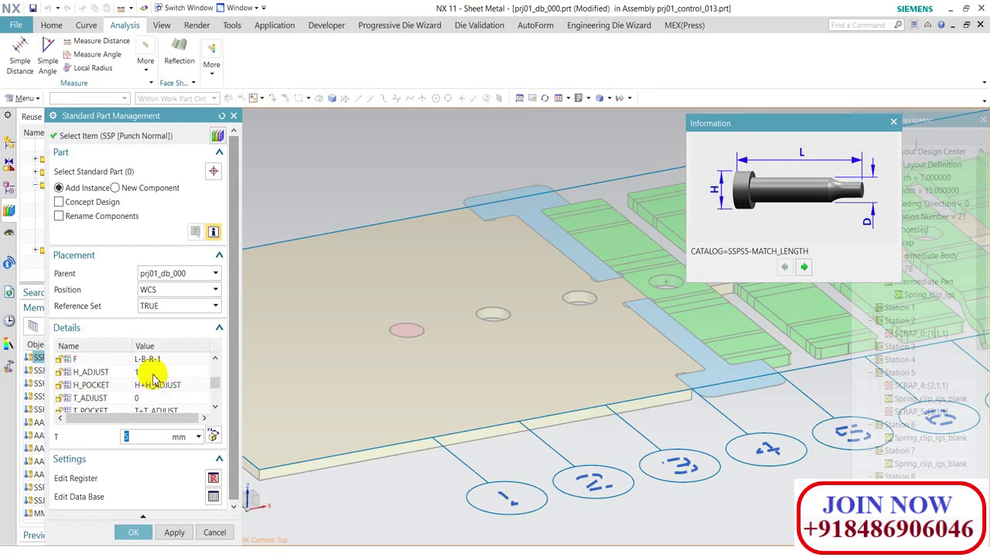
{"action": "scroll", "coordinate": [153, 379], "scroll_direction": "down", "scroll_amount": 2}
{"action": "scroll", "coordinate": [153, 379], "scroll_direction": "up", "scroll_amount": 3}
{"action": "scroll", "coordinate": [153, 380], "scroll_direction": "up", "scroll_amount": 2}
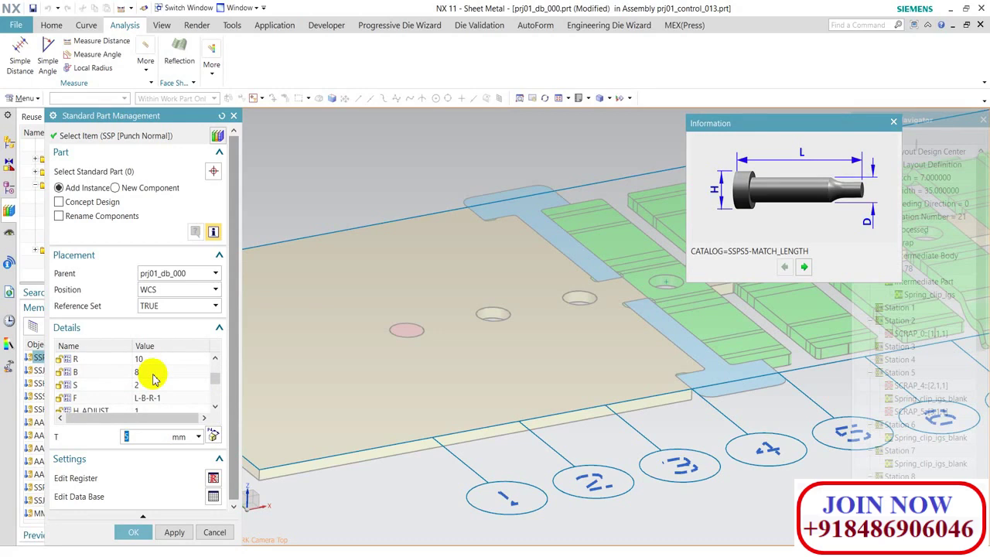
{"action": "scroll", "coordinate": [395, 353], "scroll_direction": "up", "scroll_amount": 3}
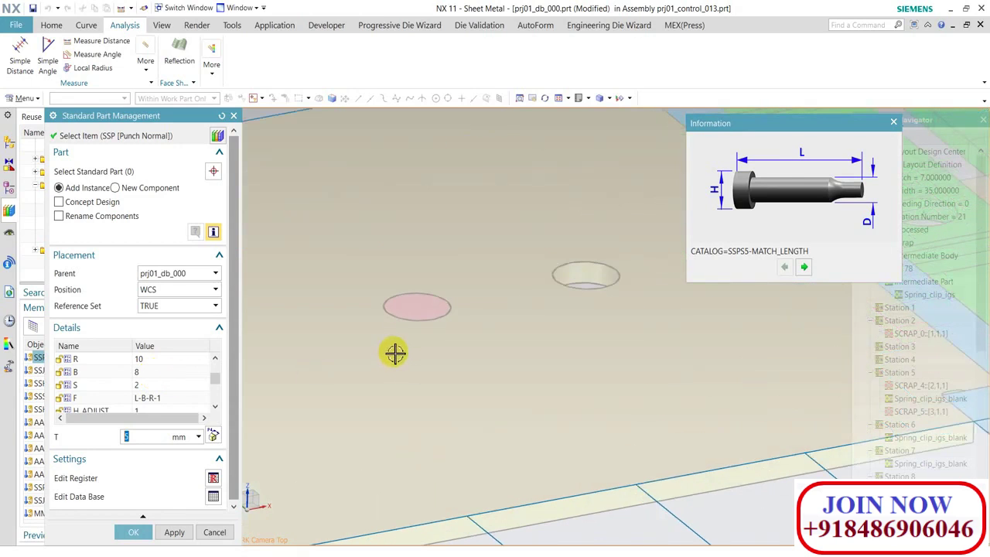
{"action": "scroll", "coordinate": [415, 317], "scroll_direction": "down", "scroll_amount": 3}
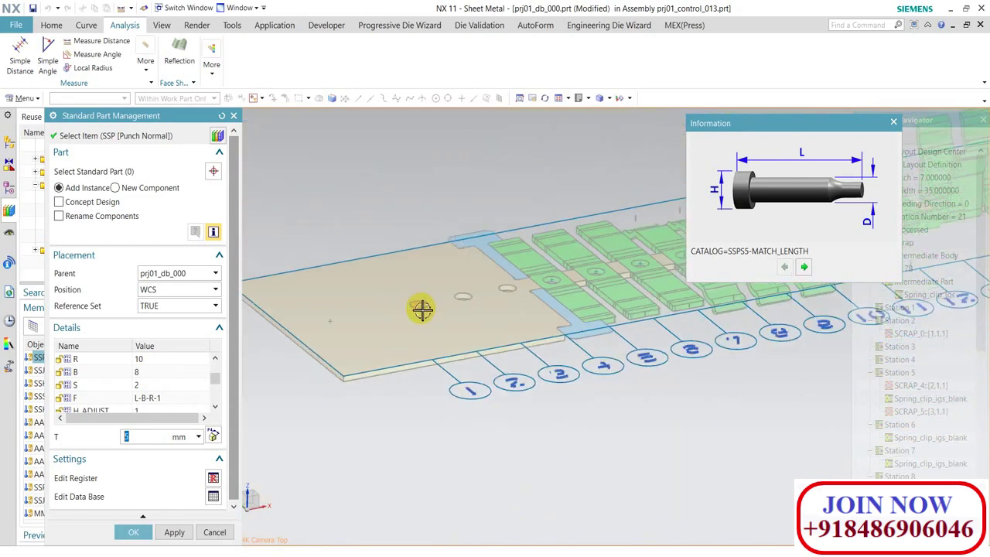
{"action": "scroll", "coordinate": [399, 315], "scroll_direction": "up", "scroll_amount": 2}
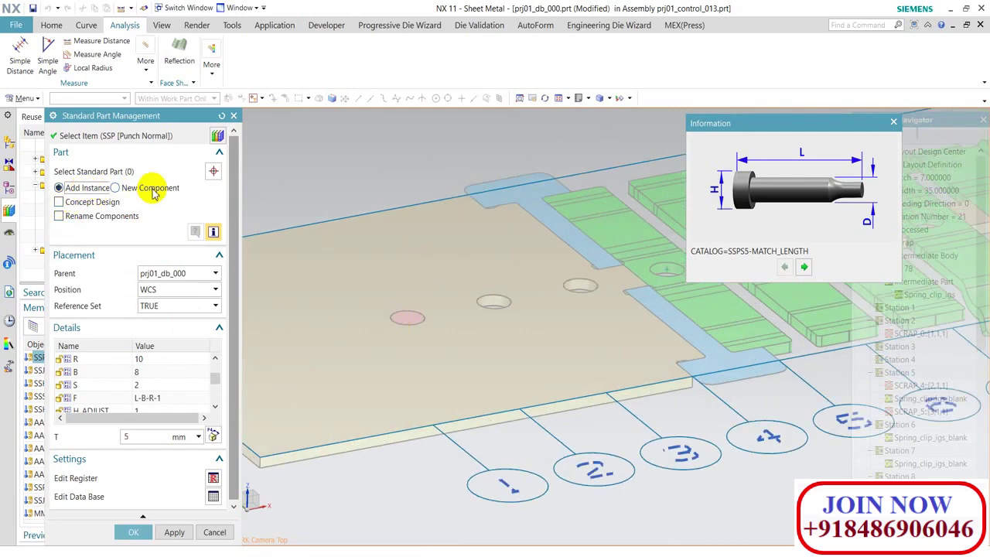
{"action": "scroll", "coordinate": [402, 327], "scroll_direction": "down", "scroll_amount": 3}
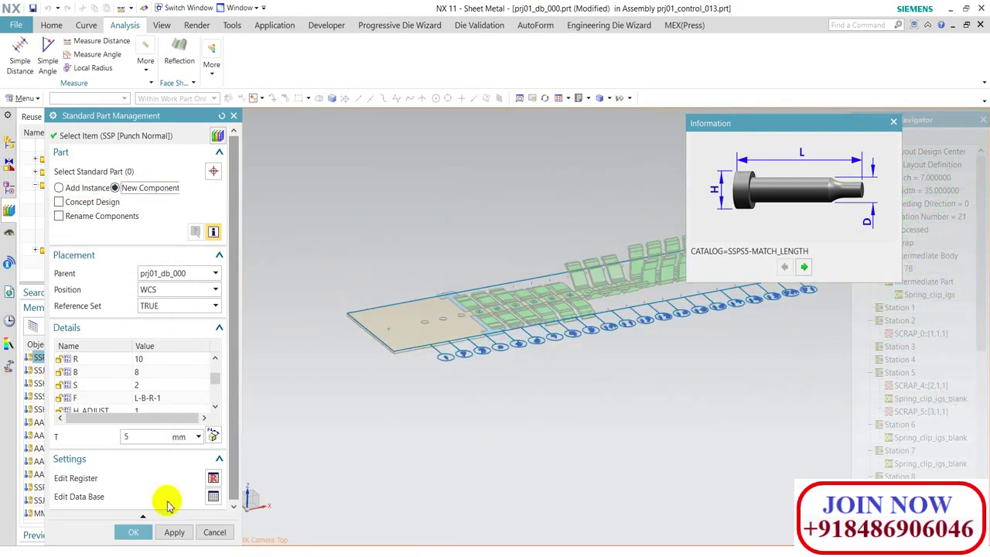
Place the punch at the pierce hole with diameter D set to 5.
{"action": "left_click", "coordinate": [402, 337]}
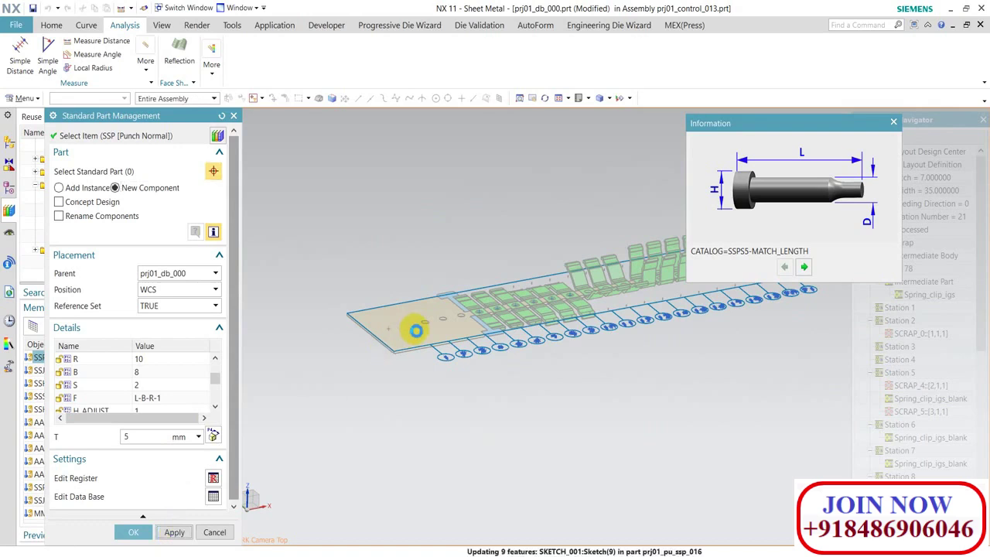
{"action": "scroll", "coordinate": [428, 323], "scroll_direction": "up", "scroll_amount": 3}
{"action": "scroll", "coordinate": [424, 334], "scroll_direction": "down", "scroll_amount": 3}
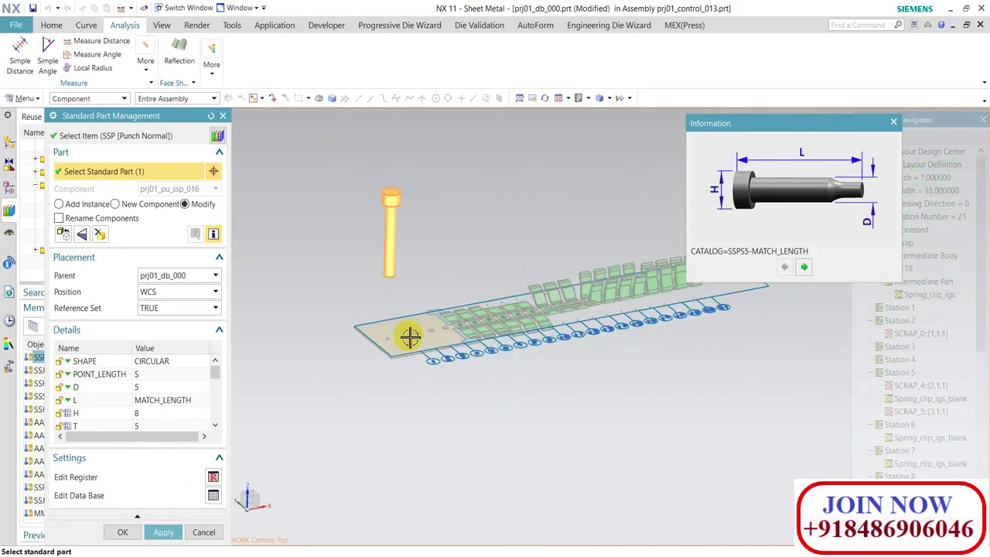
{"action": "scroll", "coordinate": [409, 336], "scroll_direction": "up", "scroll_amount": 2}
{"action": "scroll", "coordinate": [427, 336], "scroll_direction": "up", "scroll_amount": 1}
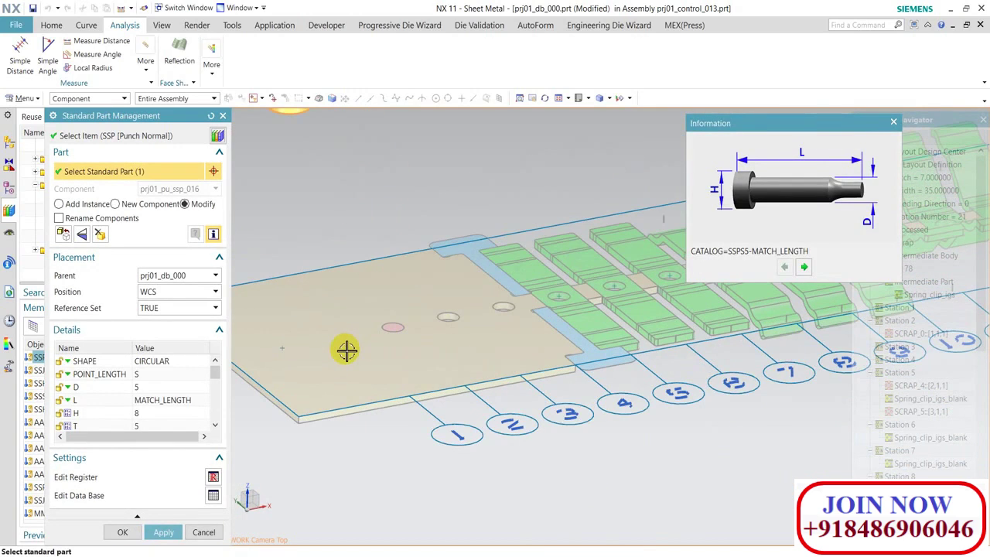
{"action": "left_click", "coordinate": [159, 386]}
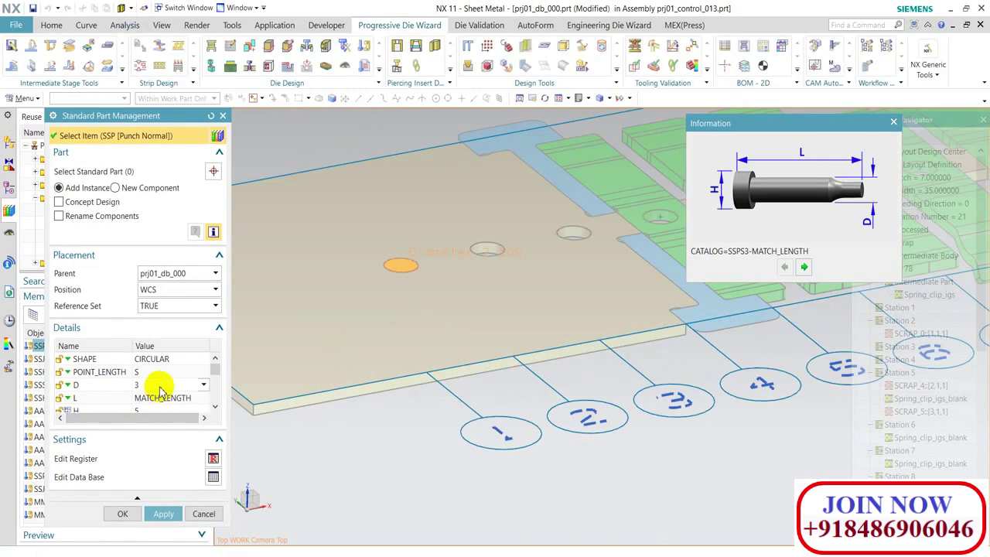
{"action": "left_click", "coordinate": [206, 399]}
{"action": "left_click", "coordinate": [159, 426]}
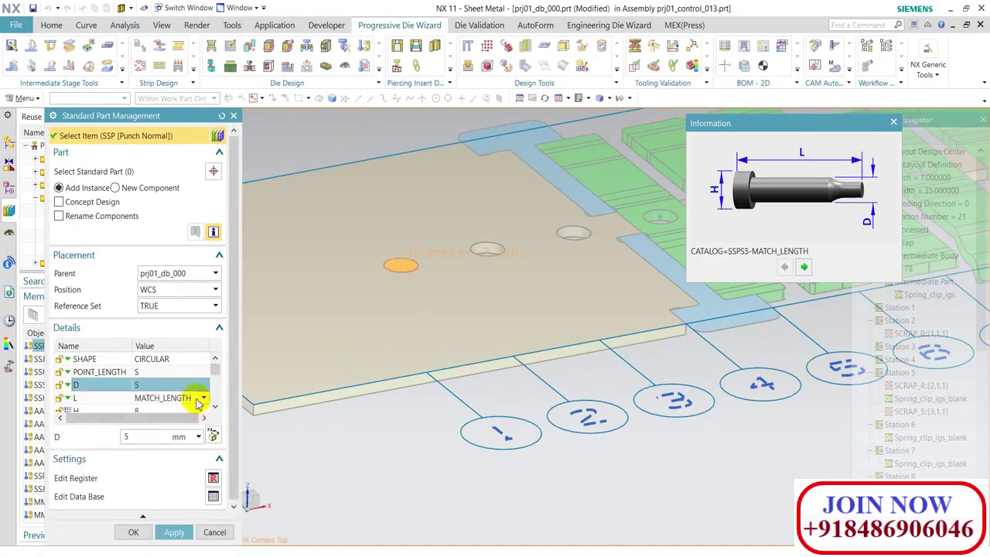
Insert the 5 mm punch into the die assembly and close Standard Part Management.
{"action": "scroll", "coordinate": [199, 411], "scroll_direction": "down", "scroll_amount": 3}
{"action": "scroll", "coordinate": [199, 411], "scroll_direction": "down", "scroll_amount": 3}
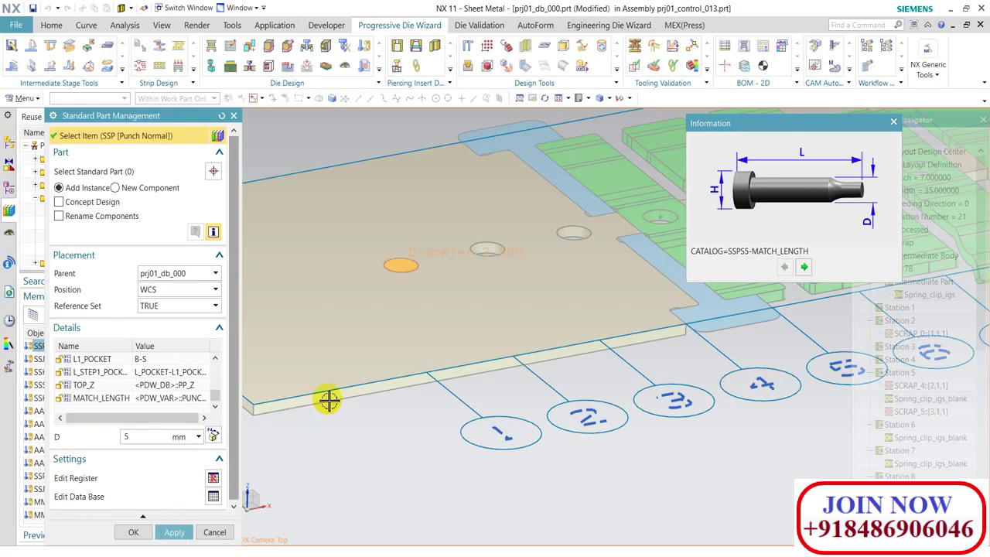
{"action": "scroll", "coordinate": [410, 371], "scroll_direction": "up", "scroll_amount": 2}
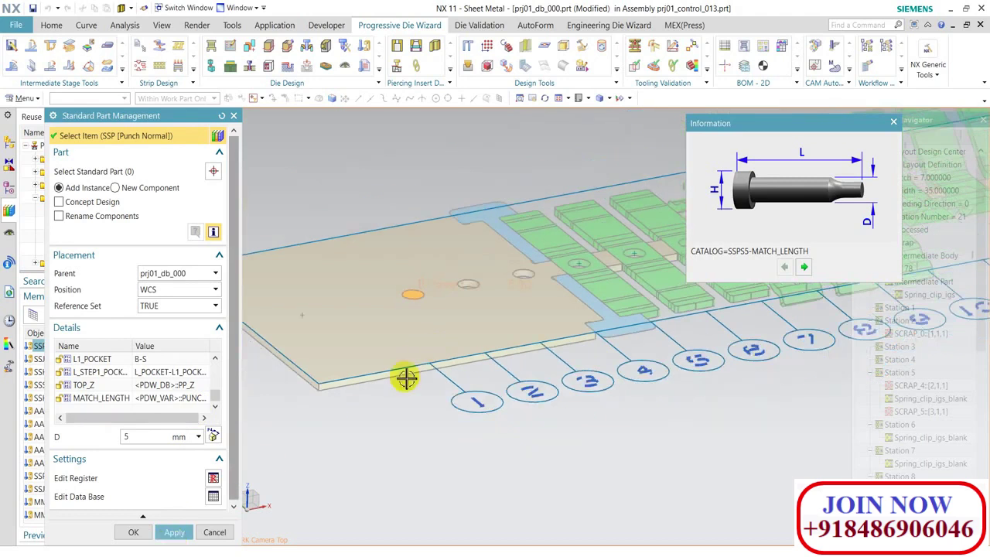
{"action": "left_click", "coordinate": [173, 532]}
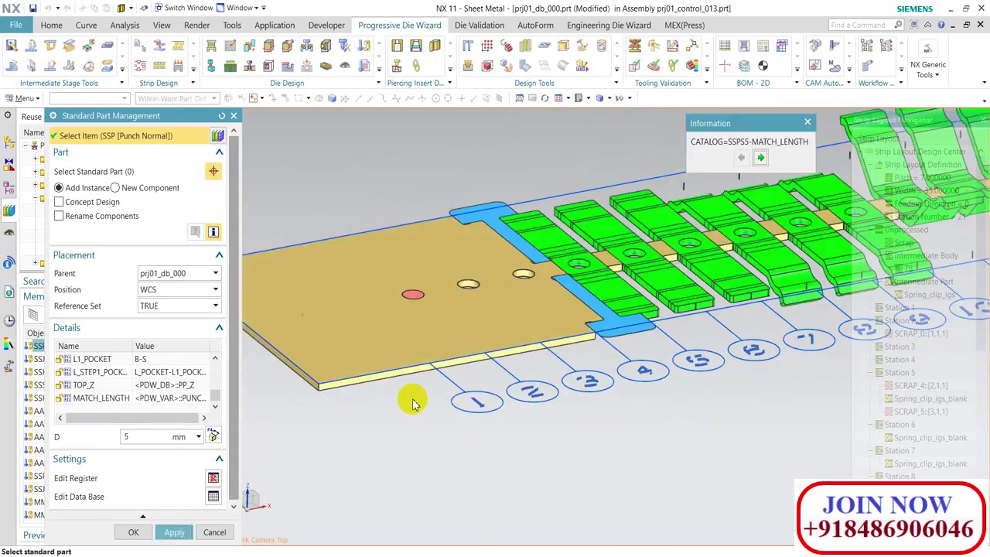
{"action": "scroll", "coordinate": [410, 403], "scroll_direction": "up", "scroll_amount": 5}
{"action": "scroll", "coordinate": [410, 407], "scroll_direction": "down", "scroll_amount": 3}
{"action": "left_click", "coordinate": [122, 532]}
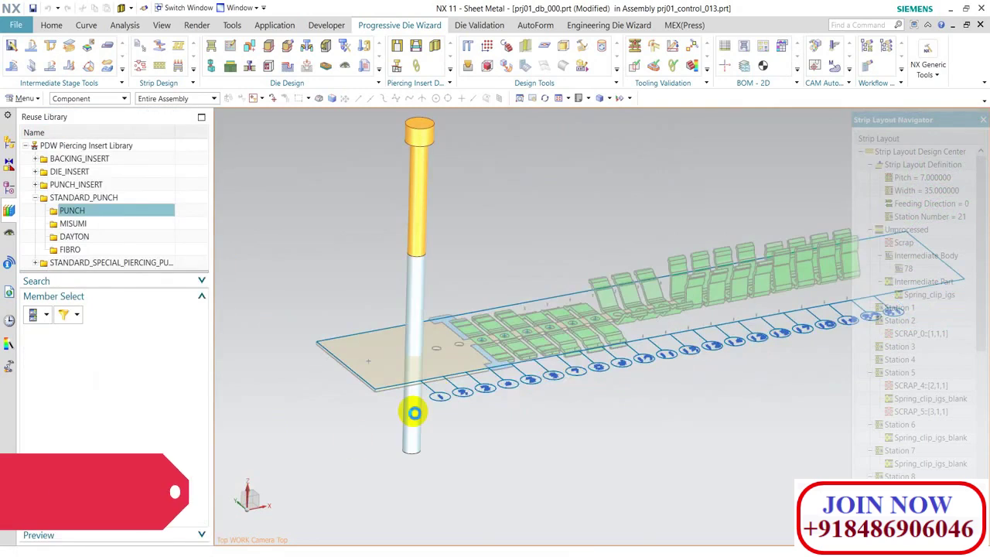
Create punch inserts for the chosen scraps.
{"action": "scroll", "coordinate": [410, 403], "scroll_direction": "up", "scroll_amount": 1}
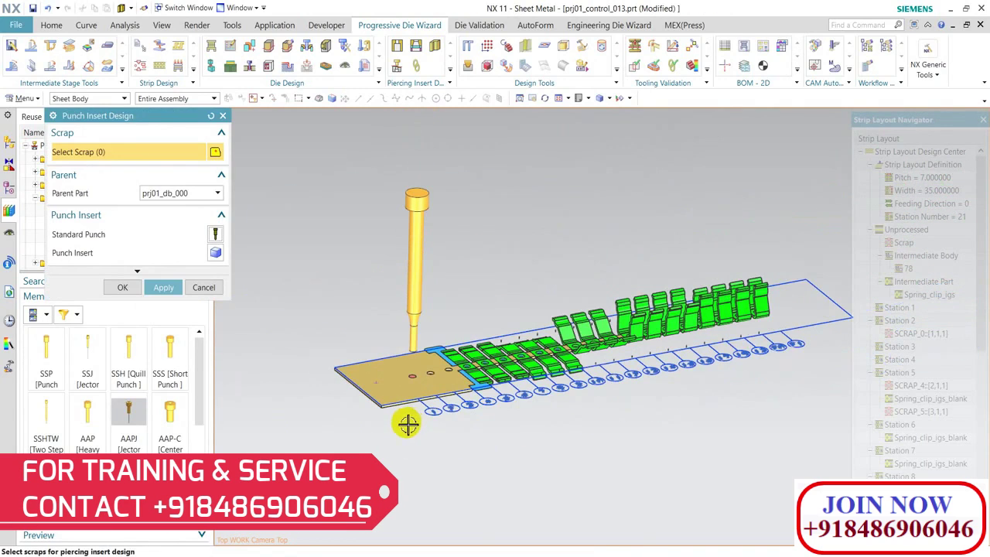
{"action": "scroll", "coordinate": [462, 418], "scroll_direction": "down", "scroll_amount": 2}
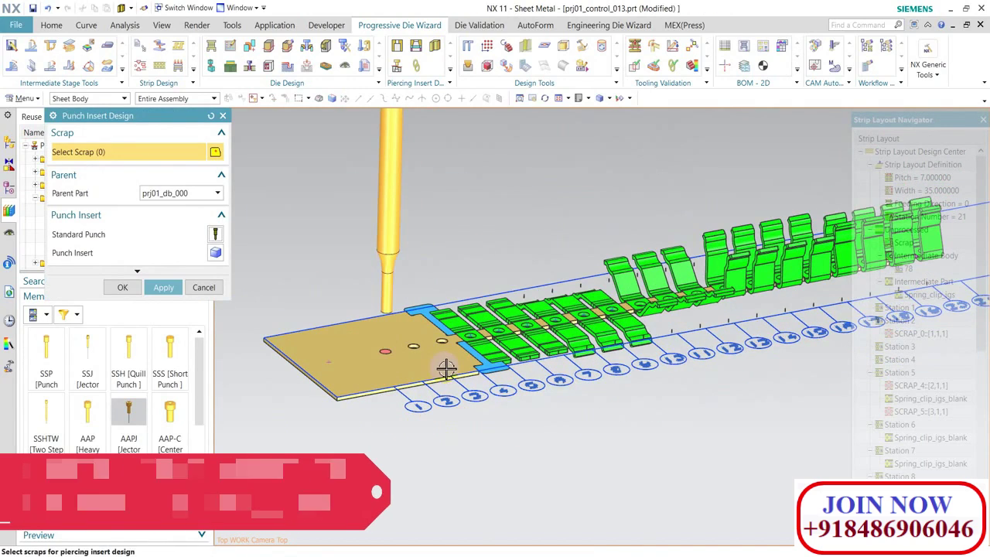
{"action": "scroll", "coordinate": [530, 342], "scroll_direction": "down", "scroll_amount": 4}
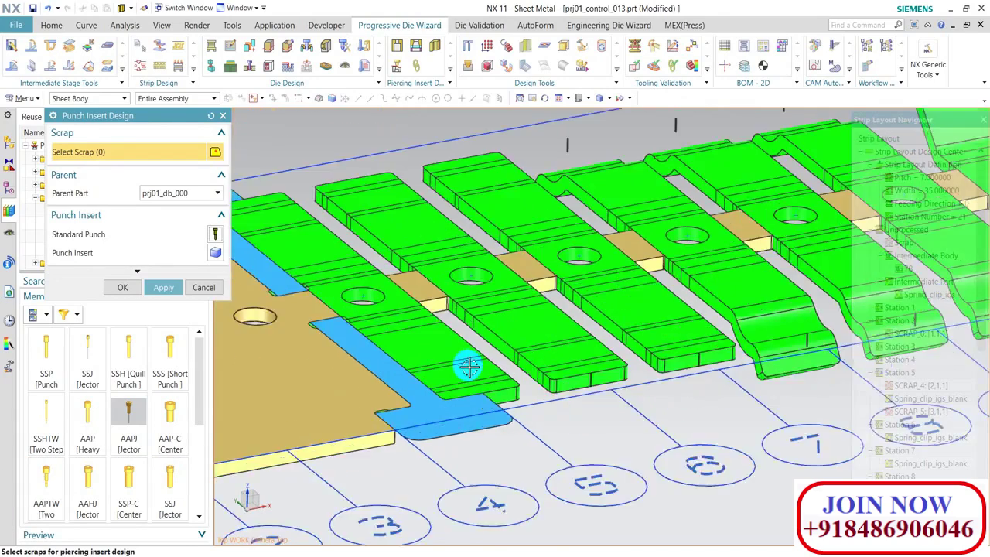
{"action": "scroll", "coordinate": [495, 387], "scroll_direction": "up", "scroll_amount": 4}
{"action": "scroll", "coordinate": [511, 441], "scroll_direction": "down", "scroll_amount": 3}
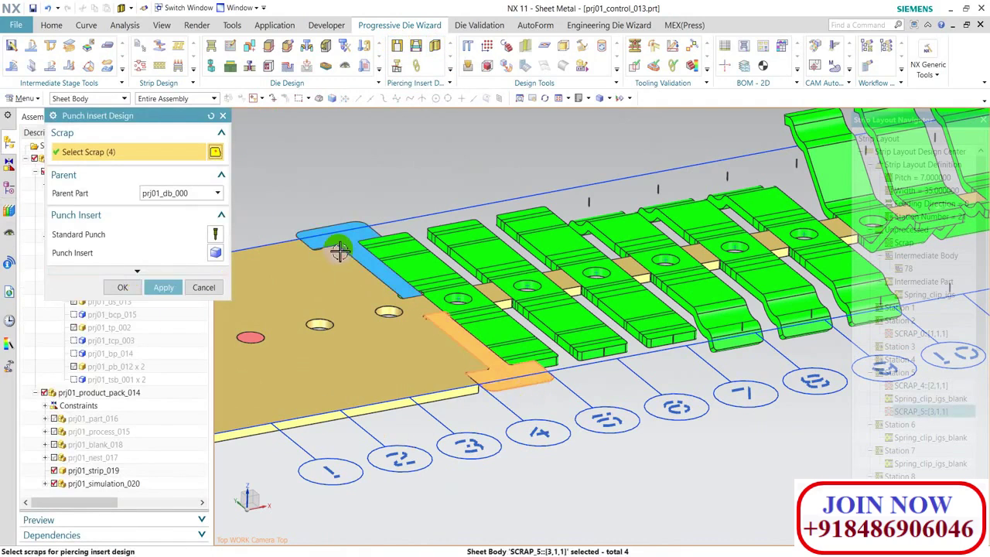
{"action": "left_click", "coordinate": [164, 287]}
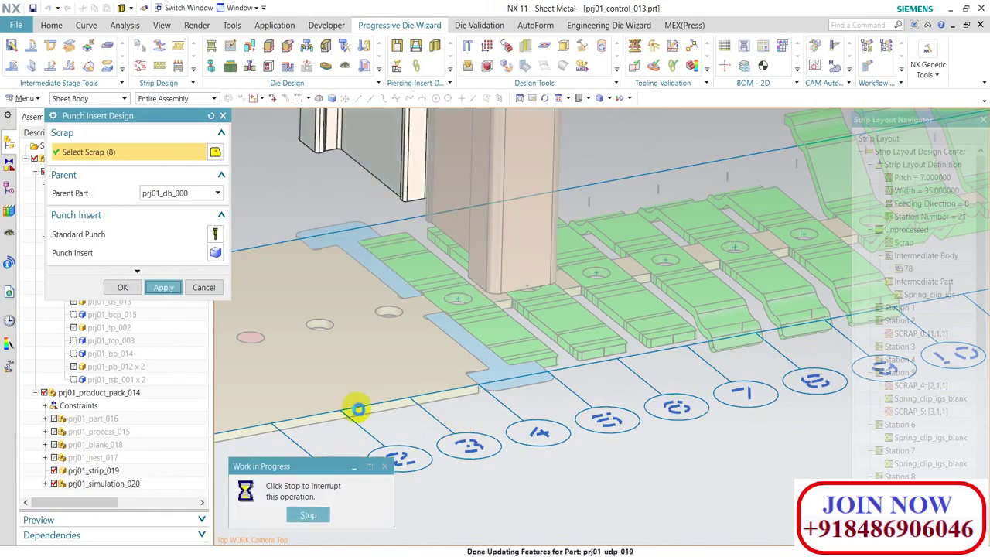
Create punch insert prj01_udp_020 for the small scrap between the clips.
{"action": "scroll", "coordinate": [411, 387], "scroll_direction": "down", "scroll_amount": 3}
{"action": "scroll", "coordinate": [625, 353], "scroll_direction": "down", "scroll_amount": 2}
{"action": "scroll", "coordinate": [552, 320], "scroll_direction": "up", "scroll_amount": 5}
{"action": "scroll", "coordinate": [547, 278], "scroll_direction": "up", "scroll_amount": 4}
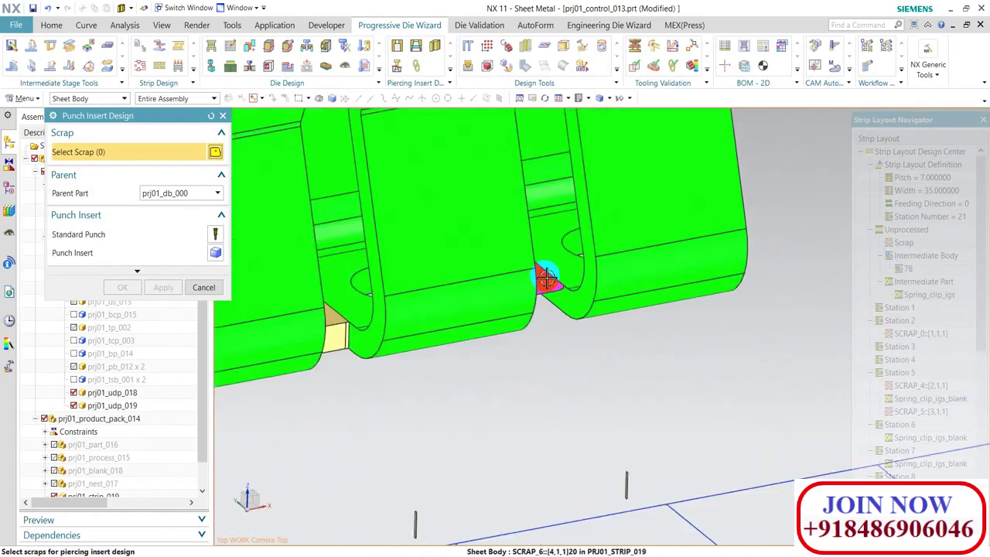
{"action": "scroll", "coordinate": [547, 278], "scroll_direction": "up", "scroll_amount": 2}
{"action": "left_click", "coordinate": [550, 280]}
{"action": "left_click", "coordinate": [164, 287]}
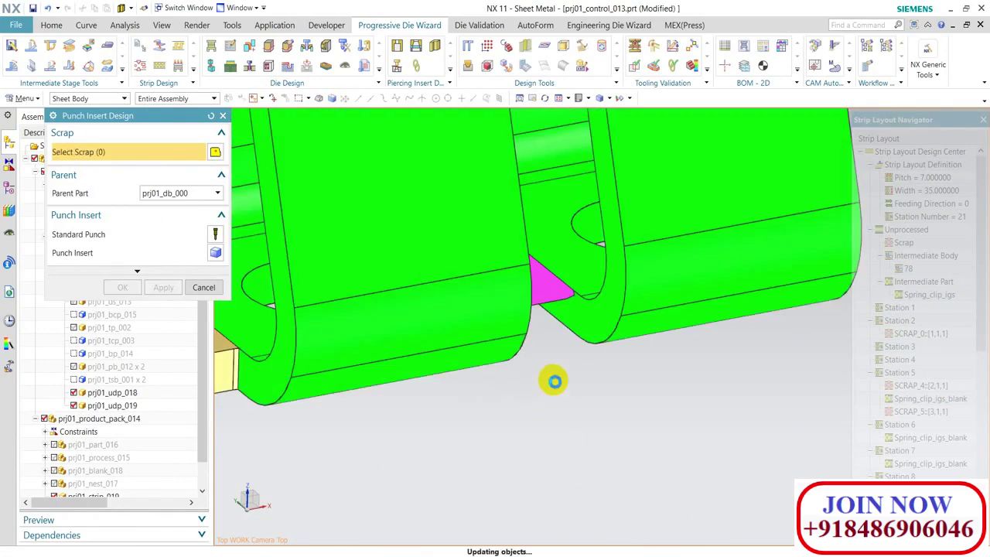
Close Punch Insert Design and save the part with Ctrl+S.
{"action": "scroll", "coordinate": [541, 390], "scroll_direction": "down", "scroll_amount": 3}
{"action": "scroll", "coordinate": [511, 399], "scroll_direction": "down", "scroll_amount": 2}
{"action": "scroll", "coordinate": [455, 402], "scroll_direction": "up", "scroll_amount": 2}
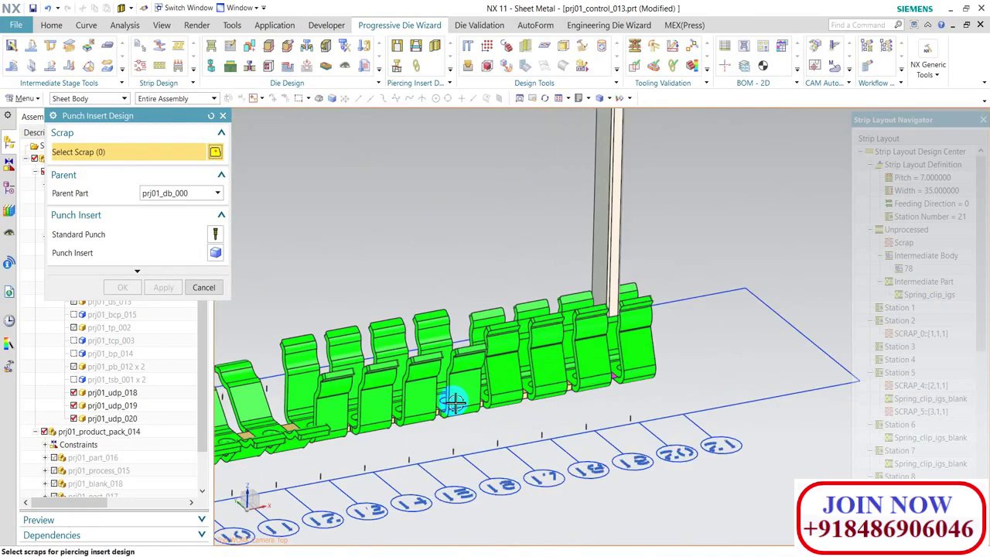
{"action": "scroll", "coordinate": [454, 402], "scroll_direction": "down", "scroll_amount": 3}
{"action": "key", "text": "Escape"}
{"action": "key", "text": "ctrl+s"}
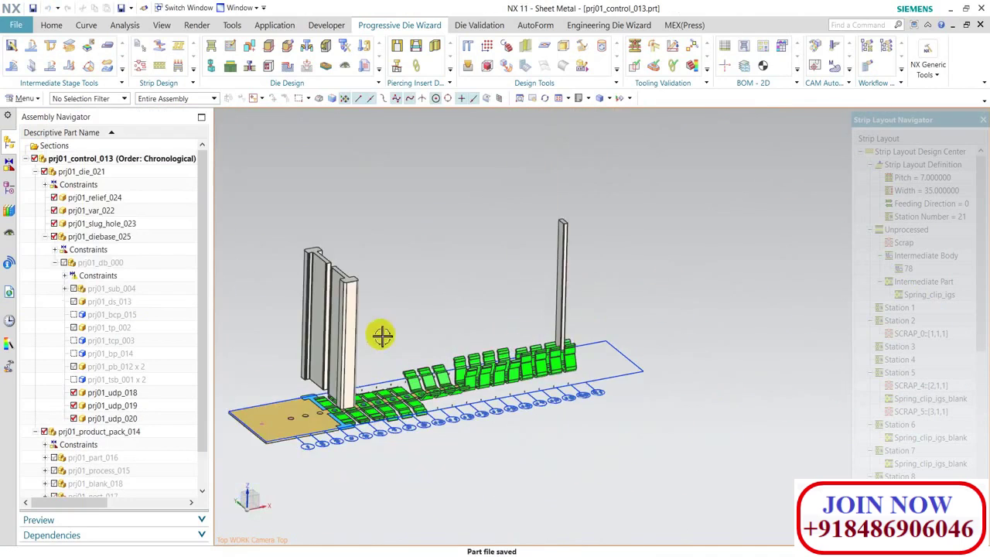
Give punch prj01_udp_018 a Flange shank on its top edge.
{"action": "scroll", "coordinate": [382, 334], "scroll_direction": "up", "scroll_amount": 5}
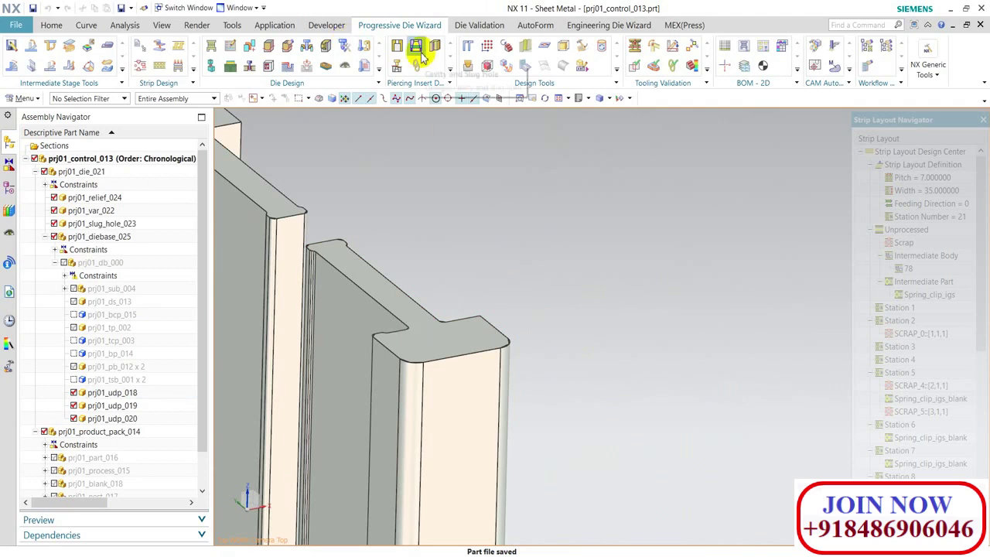
{"action": "left_click", "coordinate": [326, 45]}
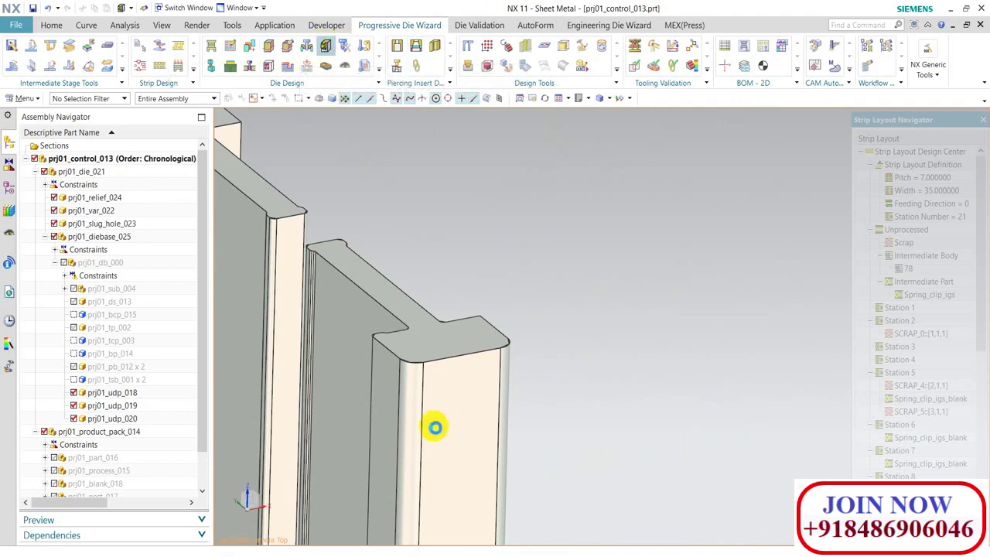
{"action": "left_click", "coordinate": [131, 152]}
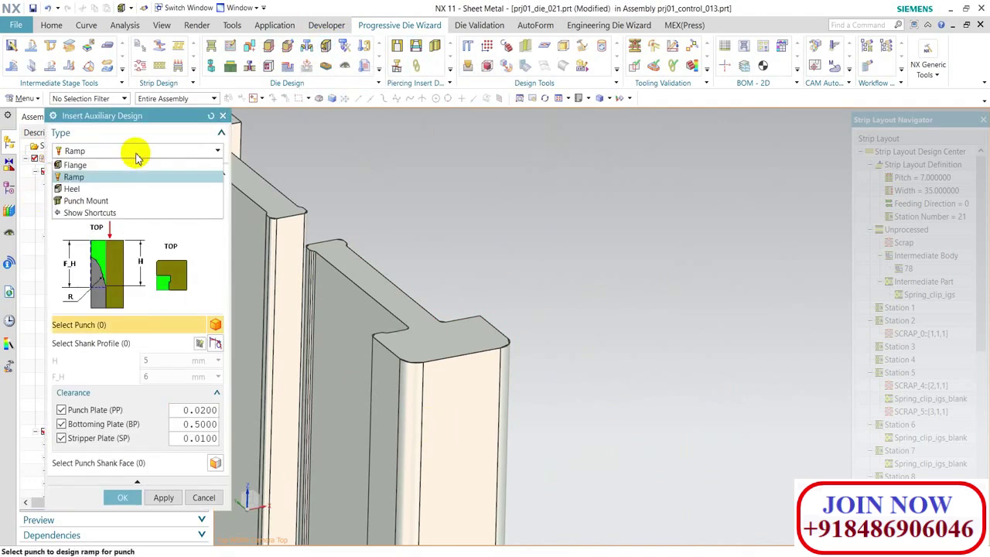
{"action": "left_click", "coordinate": [138, 162]}
{"action": "left_click", "coordinate": [463, 366]}
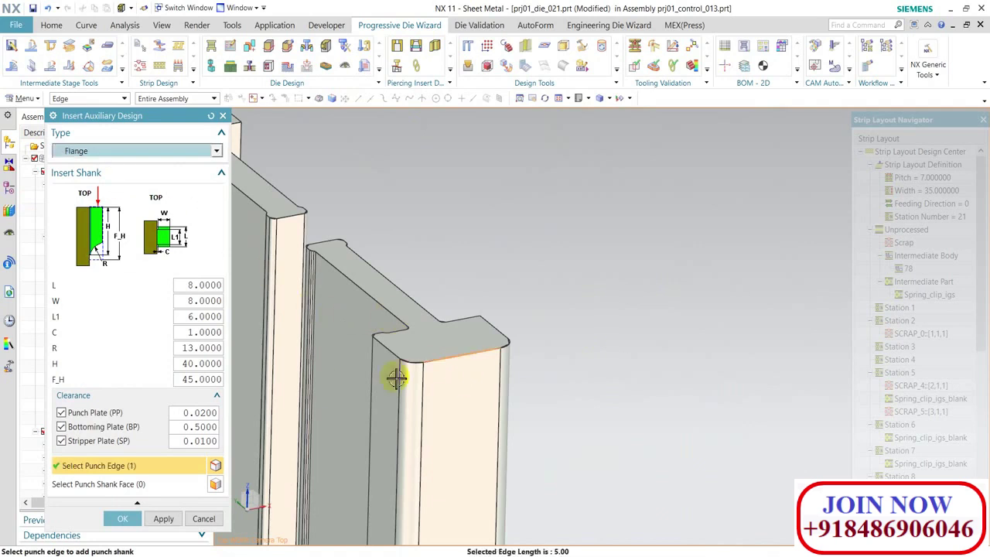
{"action": "middle_click", "coordinate": [400, 425]}
{"action": "scroll", "coordinate": [508, 328], "scroll_direction": "down", "scroll_amount": 3}
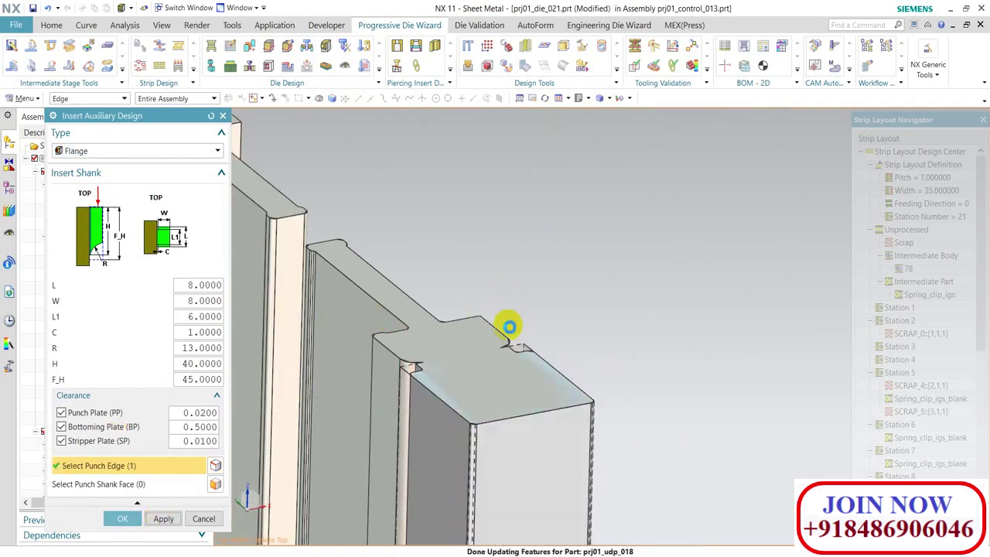
{"action": "scroll", "coordinate": [504, 309], "scroll_direction": "down", "scroll_amount": 5}
{"action": "scroll", "coordinate": [504, 347], "scroll_direction": "up", "scroll_amount": 3}
{"action": "middle_click", "coordinate": [410, 373]}
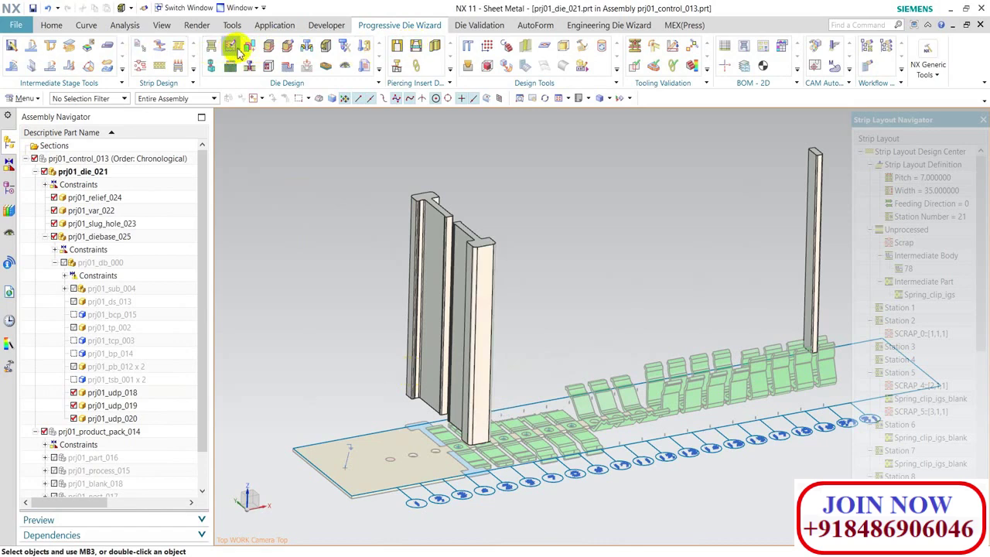
Add a Heel shank with length L=3 to the top edge of prj01_udp_019.
{"action": "left_click", "coordinate": [134, 151]}
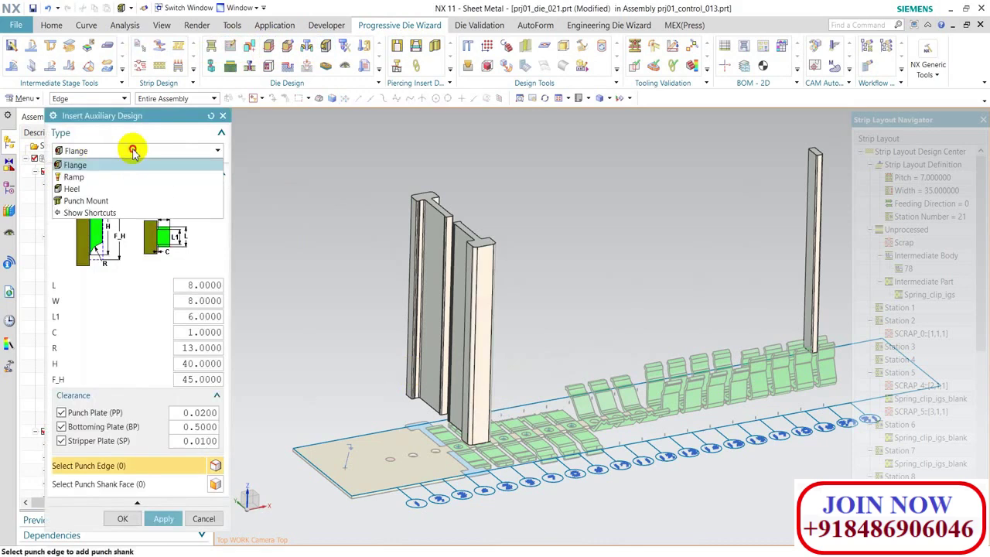
{"action": "left_click", "coordinate": [77, 189]}
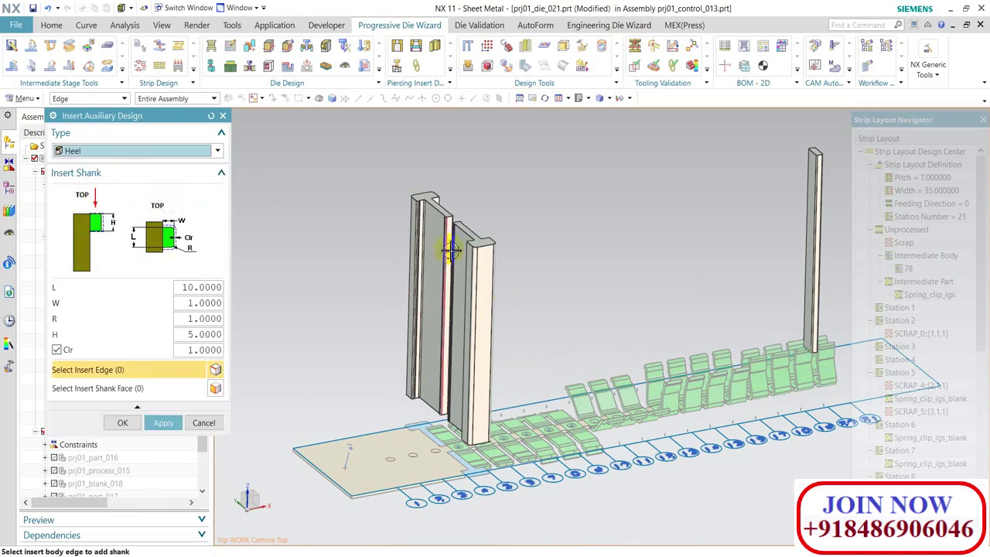
{"action": "scroll", "coordinate": [578, 246], "scroll_direction": "up", "scroll_amount": 5}
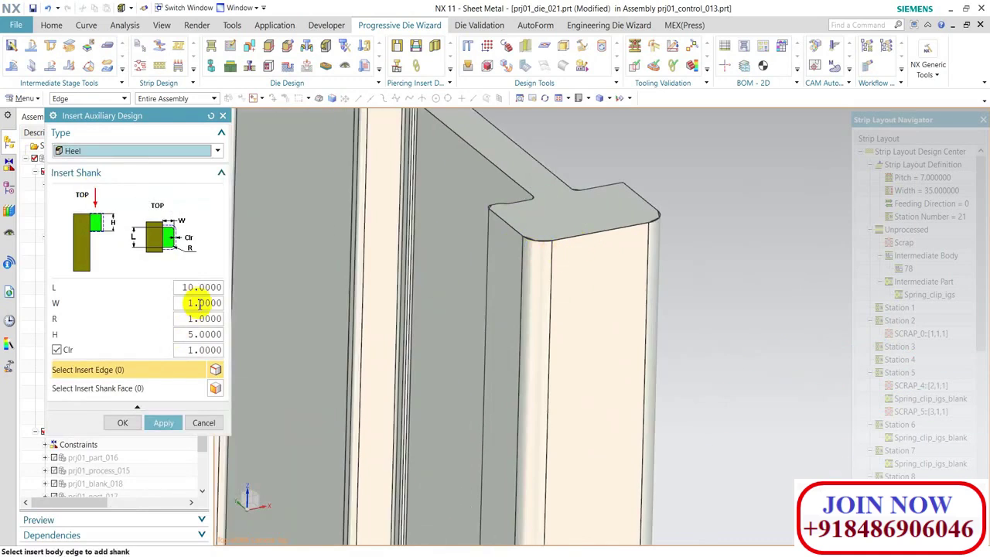
{"action": "left_click", "coordinate": [179, 287]}
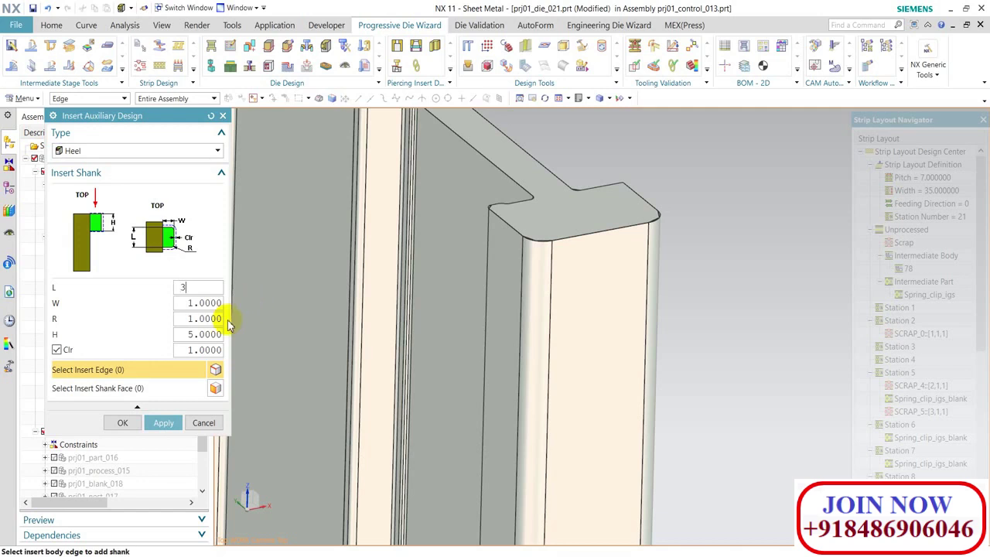
{"action": "left_click", "coordinate": [583, 238]}
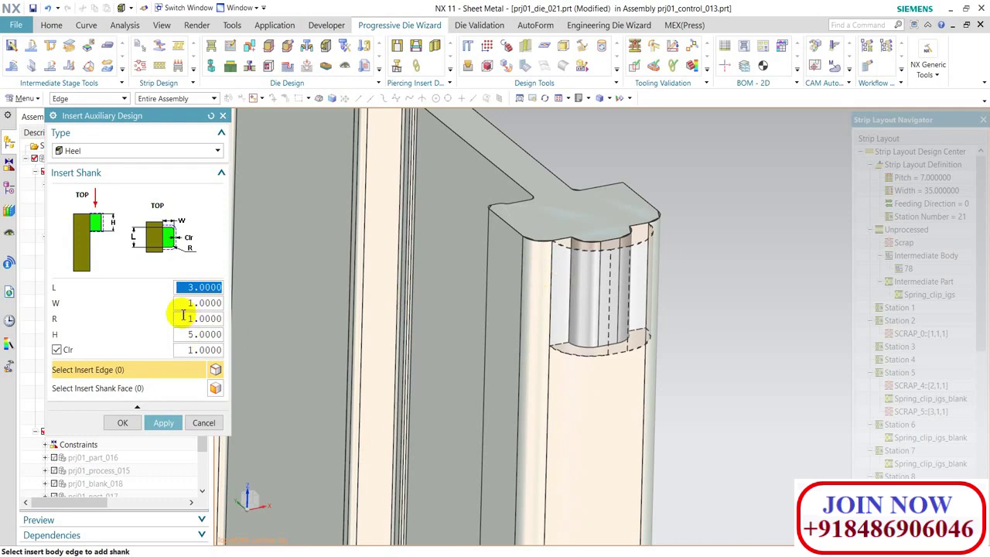
{"action": "scroll", "coordinate": [497, 374], "scroll_direction": "down", "scroll_amount": 3}
{"action": "scroll", "coordinate": [398, 179], "scroll_direction": "up", "scroll_amount": 2}
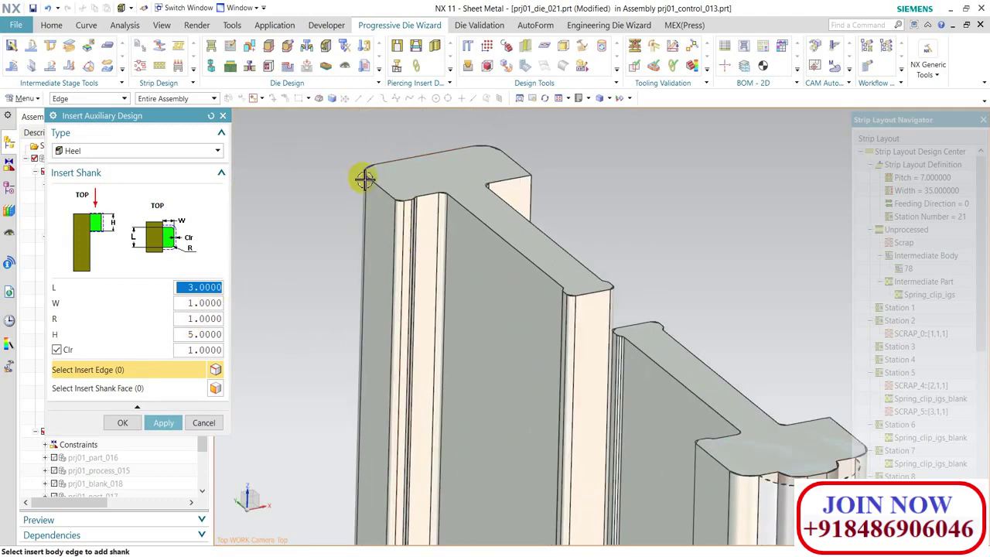
{"action": "left_click", "coordinate": [435, 155]}
{"action": "middle_click", "coordinate": [572, 210]}
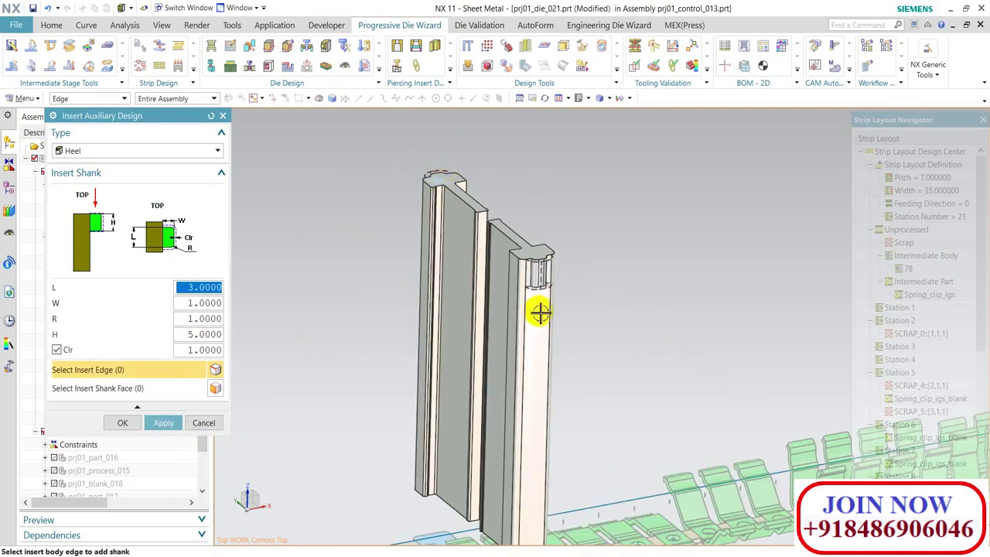
Add the same L=3 heel shank to the top edge of prj01_udp_020.
{"action": "scroll", "coordinate": [507, 269], "scroll_direction": "up", "scroll_amount": 3}
{"action": "scroll", "coordinate": [434, 259], "scroll_direction": "down", "scroll_amount": 1}
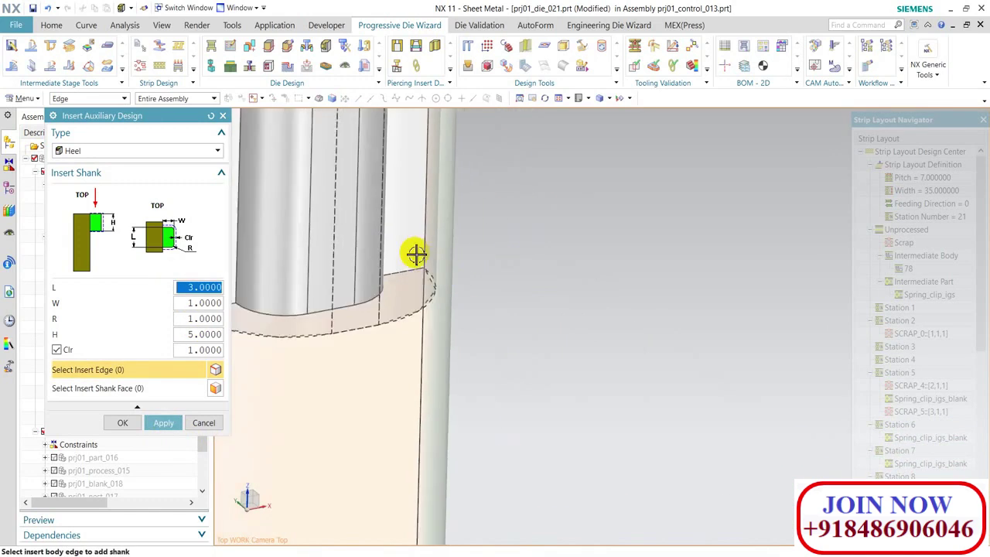
{"action": "scroll", "coordinate": [415, 263], "scroll_direction": "down", "scroll_amount": 4}
{"action": "scroll", "coordinate": [449, 271], "scroll_direction": "down", "scroll_amount": 2}
{"action": "scroll", "coordinate": [434, 275], "scroll_direction": "up", "scroll_amount": 3}
{"action": "scroll", "coordinate": [364, 278], "scroll_direction": "up", "scroll_amount": 2}
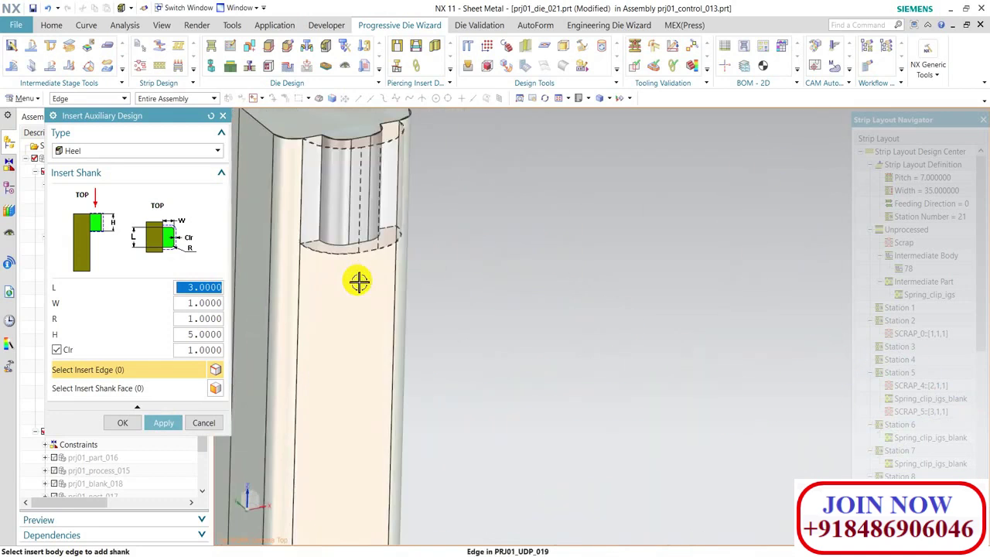
{"action": "scroll", "coordinate": [356, 281], "scroll_direction": "down", "scroll_amount": 2}
{"action": "scroll", "coordinate": [356, 281], "scroll_direction": "down", "scroll_amount": 3}
{"action": "scroll", "coordinate": [561, 227], "scroll_direction": "up", "scroll_amount": 4}
{"action": "scroll", "coordinate": [565, 214], "scroll_direction": "up", "scroll_amount": 2}
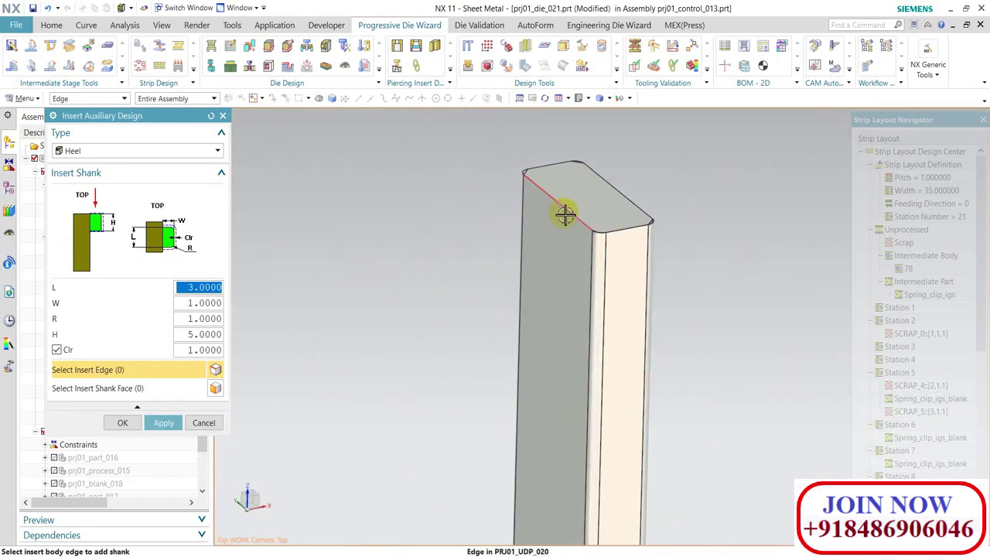
{"action": "left_click", "coordinate": [564, 210]}
{"action": "left_click", "coordinate": [163, 423]}
{"action": "scroll", "coordinate": [521, 358], "scroll_direction": "down", "scroll_amount": 2}
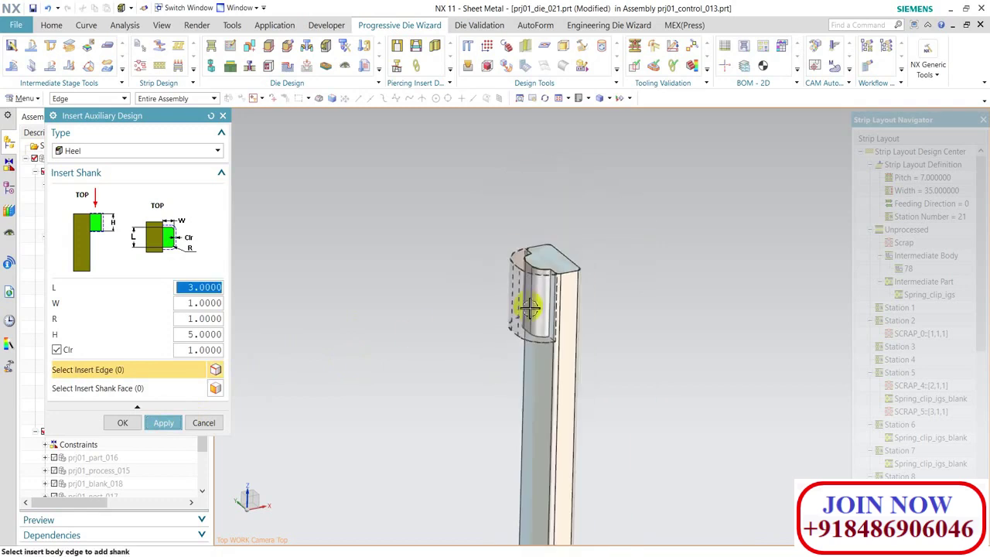
{"action": "scroll", "coordinate": [473, 352], "scroll_direction": "down", "scroll_amount": 2}
{"action": "scroll", "coordinate": [564, 362], "scroll_direction": "down", "scroll_amount": 2}
{"action": "scroll", "coordinate": [564, 361], "scroll_direction": "up", "scroll_amount": 2}
{"action": "scroll", "coordinate": [573, 324], "scroll_direction": "down", "scroll_amount": 2}
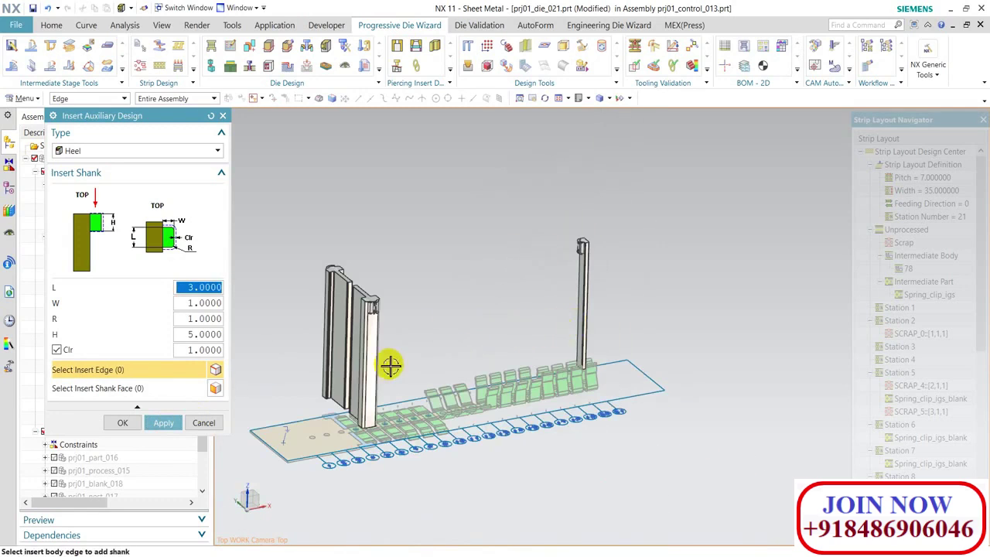
{"action": "scroll", "coordinate": [604, 272], "scroll_direction": "up", "scroll_amount": 3}
{"action": "scroll", "coordinate": [604, 272], "scroll_direction": "down", "scroll_amount": 3}
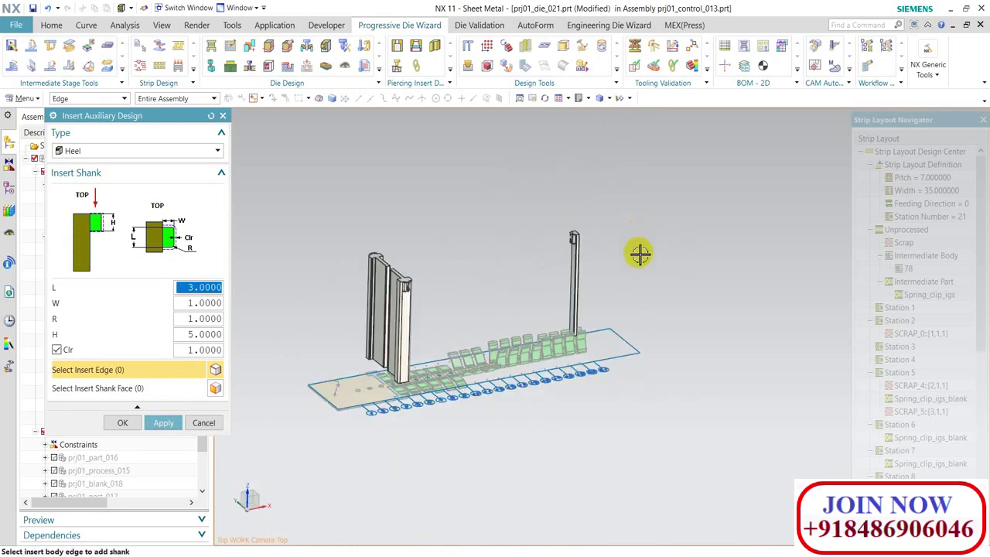
{"action": "scroll", "coordinate": [605, 297], "scroll_direction": "up", "scroll_amount": 1}
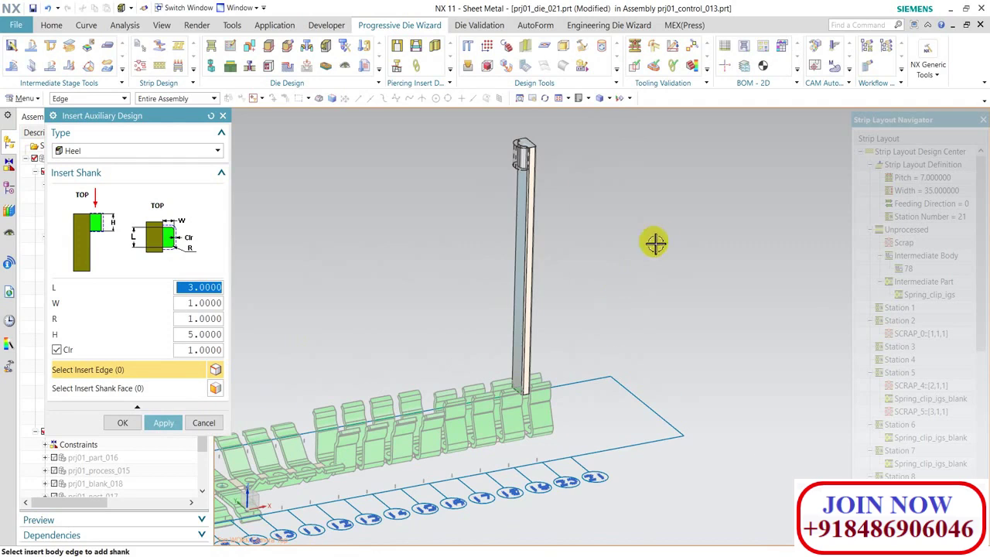
{"action": "scroll", "coordinate": [513, 309], "scroll_direction": "down", "scroll_amount": 1}
{"action": "scroll", "coordinate": [579, 287], "scroll_direction": "up", "scroll_amount": 2}
{"action": "scroll", "coordinate": [579, 287], "scroll_direction": "down", "scroll_amount": 2}
Close the heel shank design and save the part.
{"action": "left_click", "coordinate": [122, 423]}
{"action": "scroll", "coordinate": [472, 275], "scroll_direction": "down", "scroll_amount": 2}
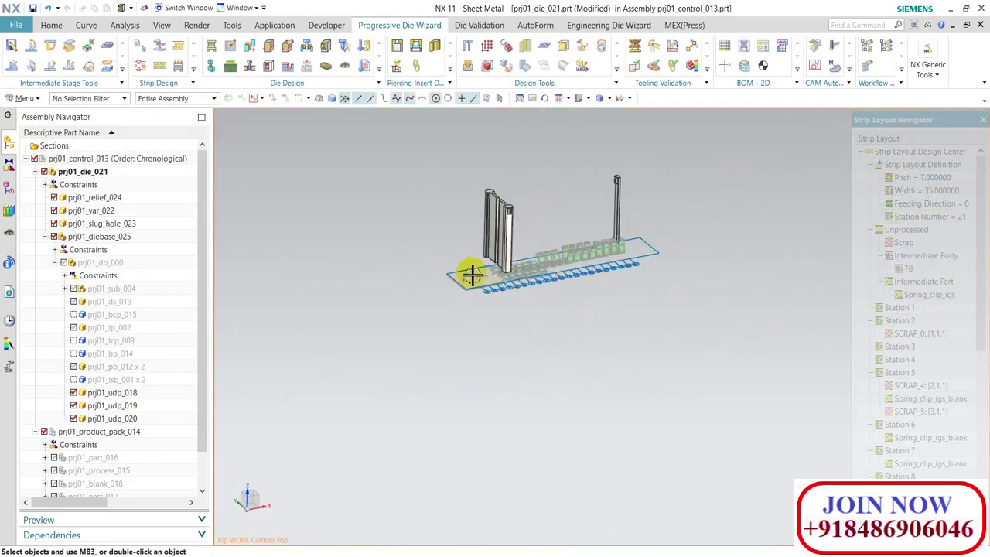
{"action": "scroll", "coordinate": [472, 275], "scroll_direction": "up", "scroll_amount": 3}
{"action": "scroll", "coordinate": [515, 250], "scroll_direction": "down", "scroll_amount": 3}
{"action": "key", "text": "ctrl+s"}
{"action": "scroll", "coordinate": [400, 265], "scroll_direction": "up", "scroll_amount": 1}
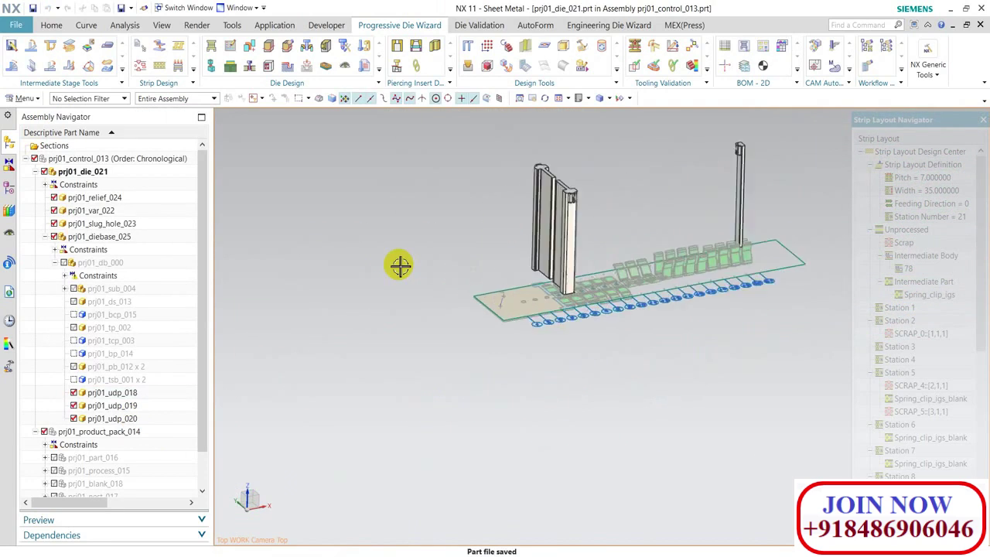
{"action": "scroll", "coordinate": [400, 265], "scroll_direction": "up", "scroll_amount": 1}
{"action": "scroll", "coordinate": [473, 210], "scroll_direction": "up", "scroll_amount": 2}
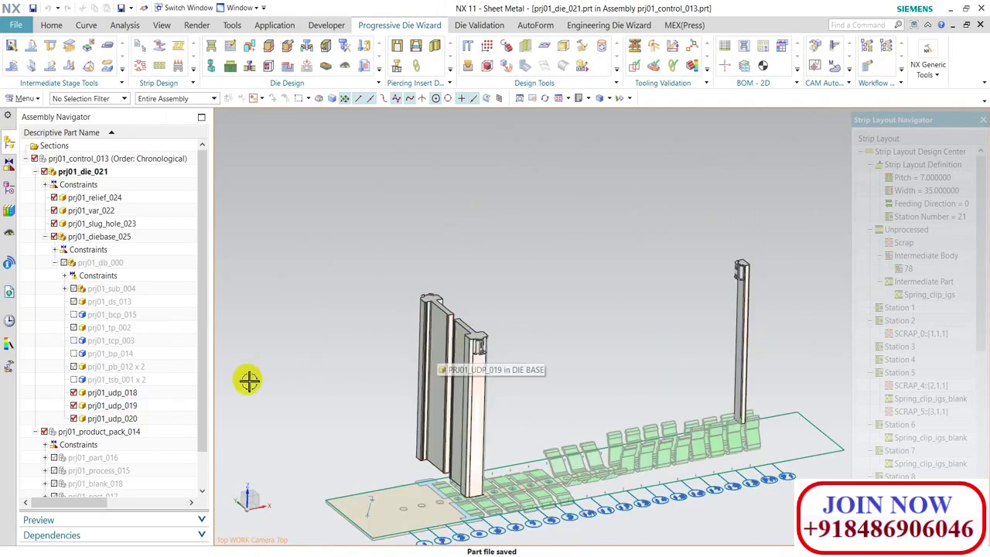
{"action": "scroll", "coordinate": [325, 338], "scroll_direction": "down", "scroll_amount": 2}
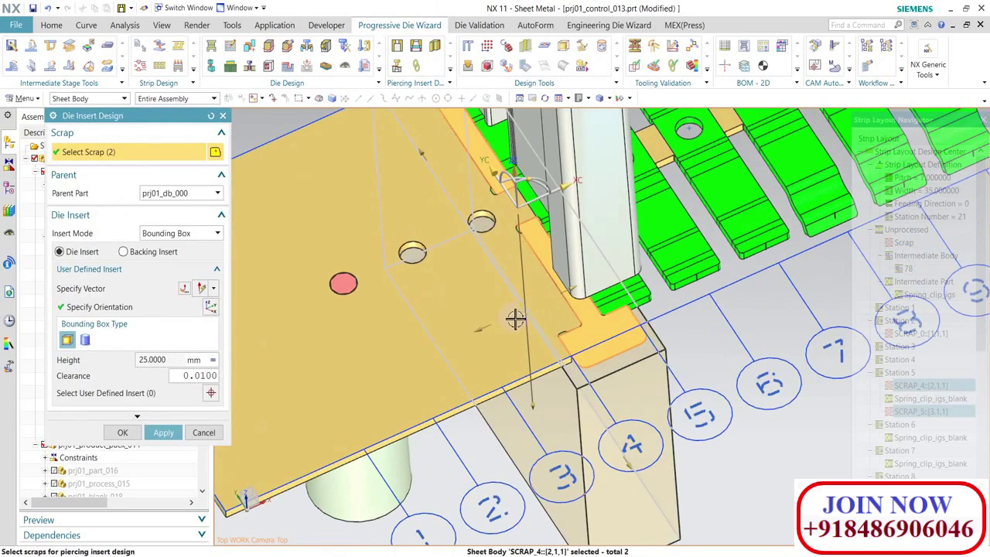
Reselect the second scrap so both scraps are chosen for the die insert.
{"action": "middle_click_drag", "start_coordinate": [442, 190], "coordinate": [494, 280]}
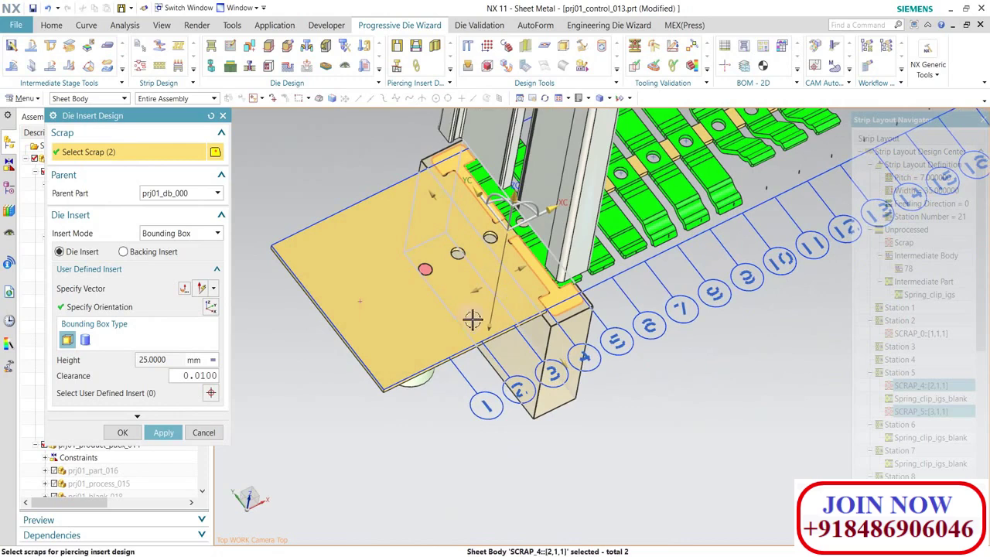
{"action": "scroll", "coordinate": [463, 179], "scroll_direction": "up", "scroll_amount": 1}
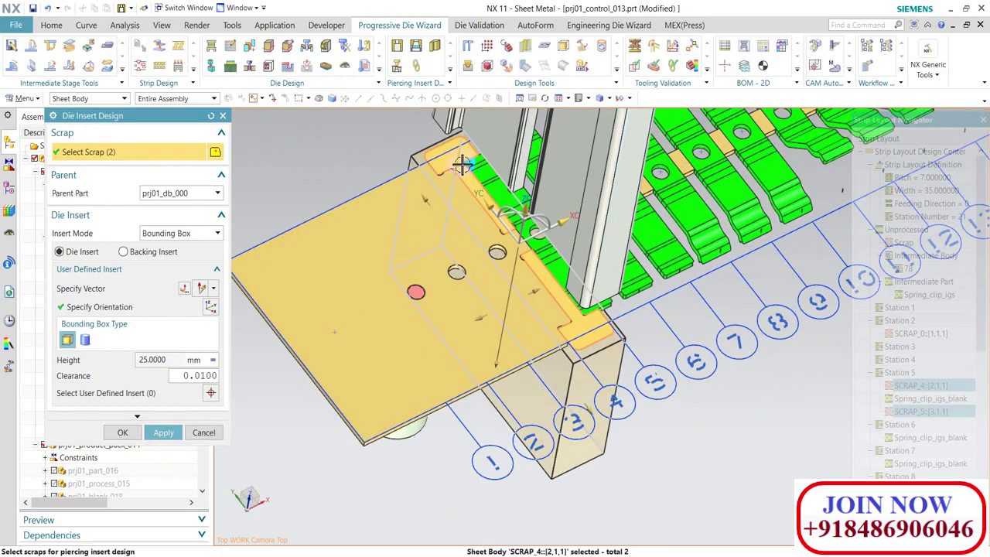
{"action": "left_click", "coordinate": [457, 161], "text": "shift"}
{"action": "left_click", "coordinate": [455, 161]}
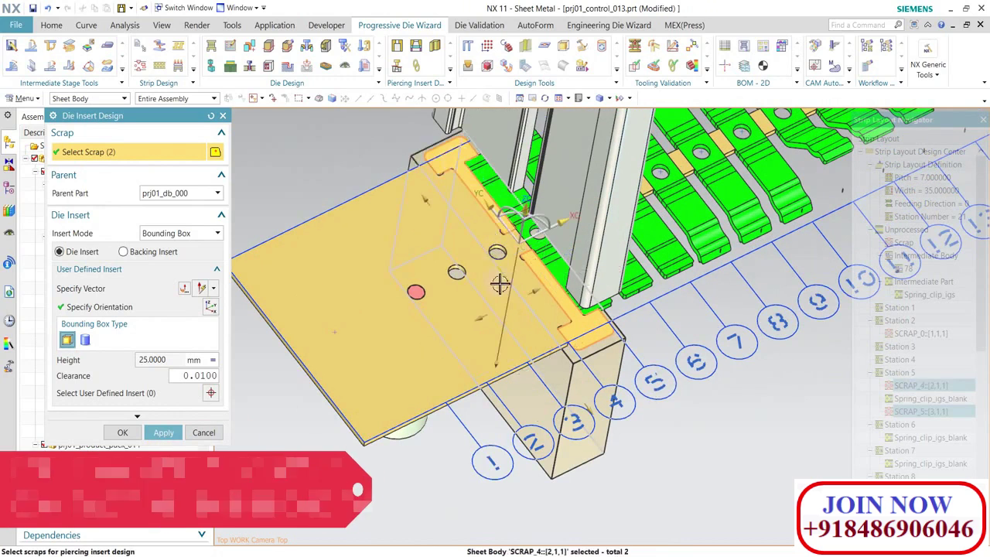
{"action": "middle_click_drag", "start_coordinate": [534, 299], "coordinate": [588, 310]}
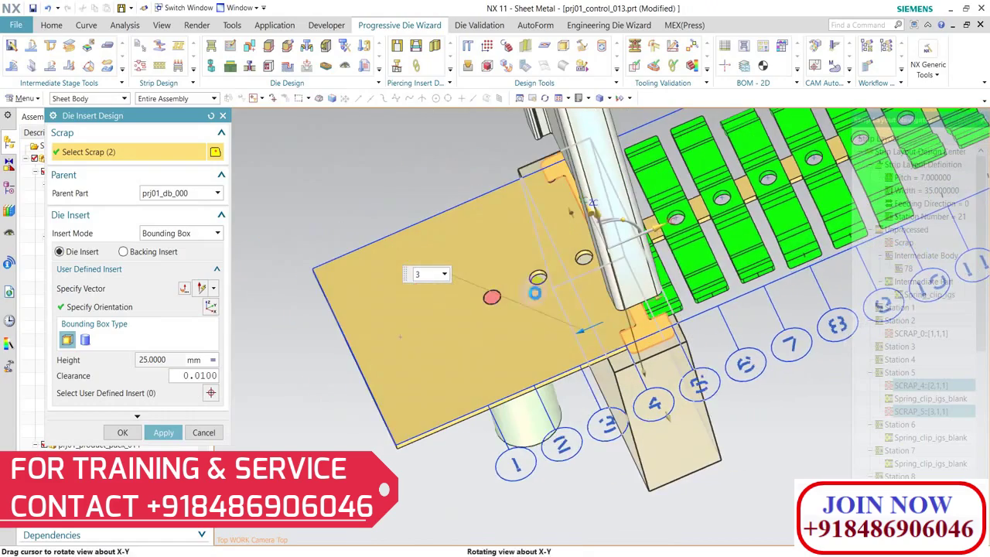
{"action": "middle_click_drag", "start_coordinate": [663, 374], "coordinate": [600, 411]}
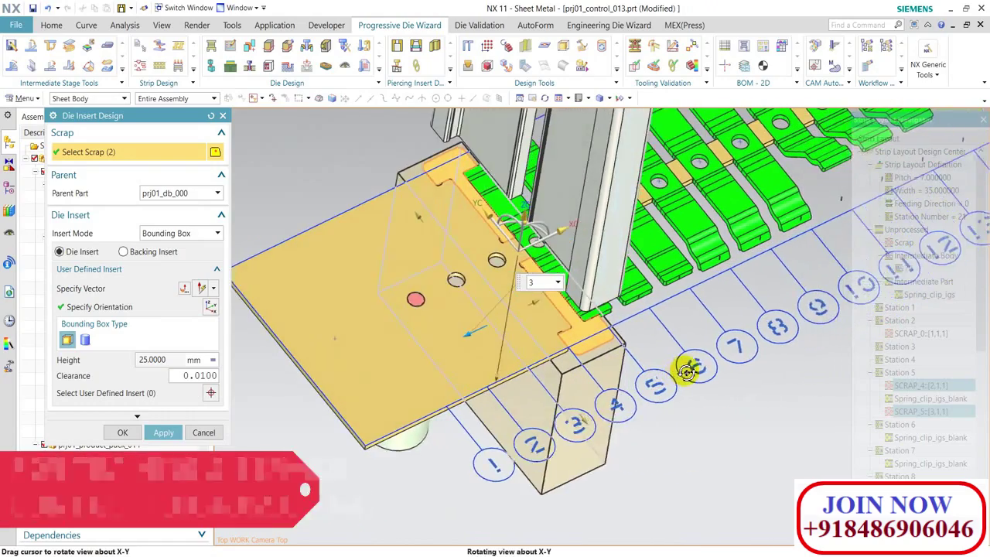
Extend the insert box faces to about offset 4 and create the die insert around both scraps.
{"action": "mouse_move", "coordinate": [575, 422]}
{"action": "left_mouse_down"}
{"action": "mouse_move", "coordinate": [611, 445]}
{"action": "mouse_move", "coordinate": [599, 438]}
{"action": "left_mouse_up"}
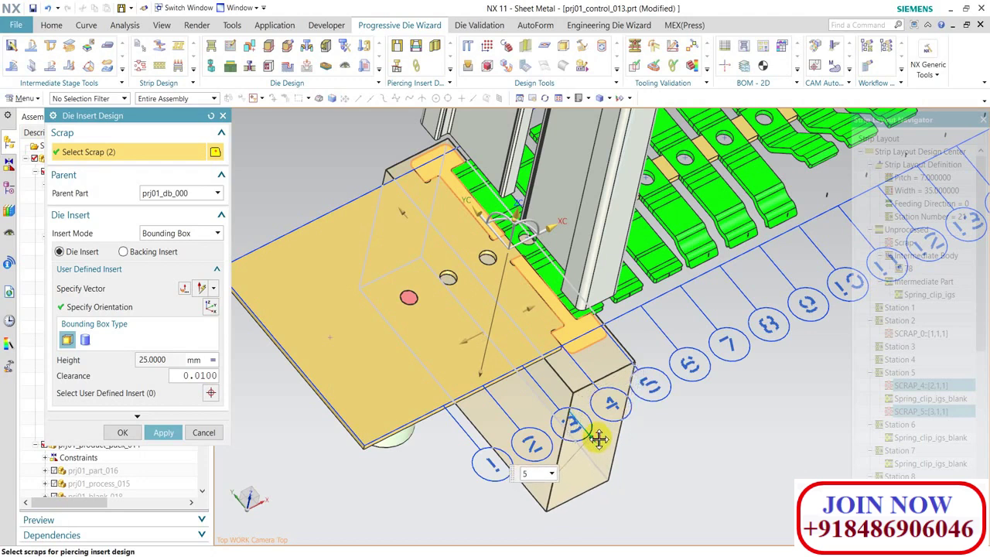
{"action": "middle_click_drag", "start_coordinate": [436, 188], "coordinate": [422, 221]}
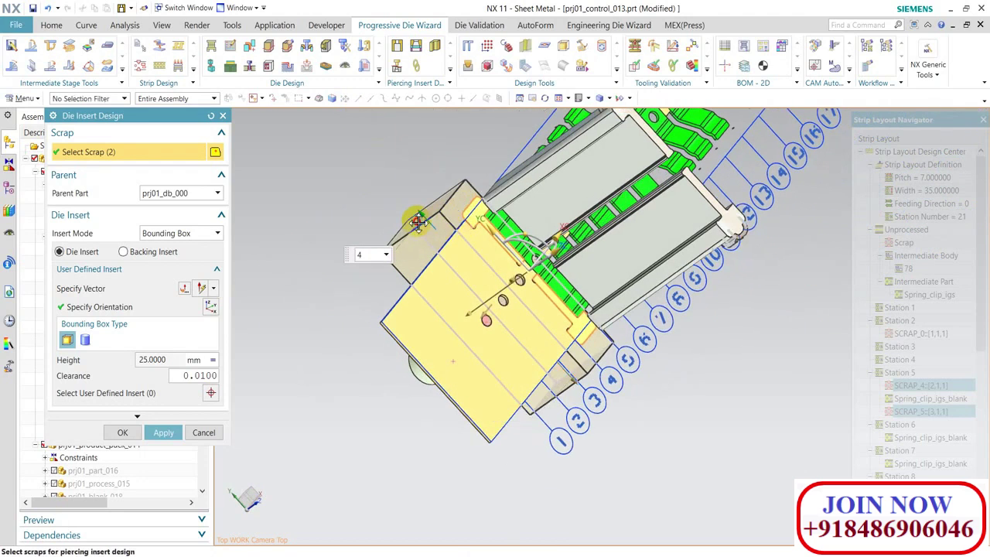
{"action": "left_click_drag", "start_coordinate": [417, 222], "coordinate": [411, 215]}
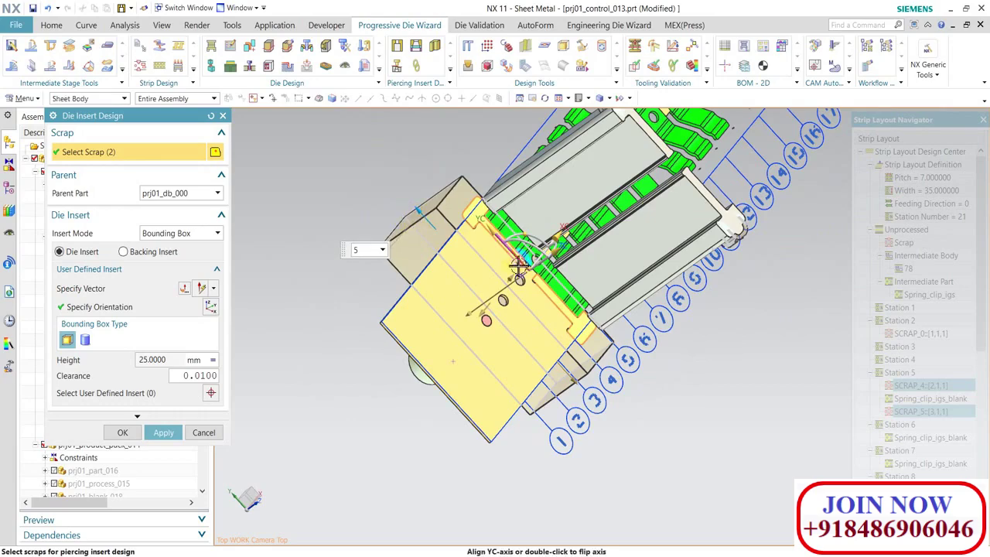
{"action": "mouse_move", "coordinate": [519, 271]}
{"action": "middle_mouse_down"}
{"action": "mouse_move", "coordinate": [453, 250]}
{"action": "mouse_move", "coordinate": [449, 214]}
{"action": "mouse_move", "coordinate": [551, 307]}
{"action": "middle_mouse_up"}
{"action": "left_click_drag", "start_coordinate": [554, 308], "coordinate": [485, 346]}
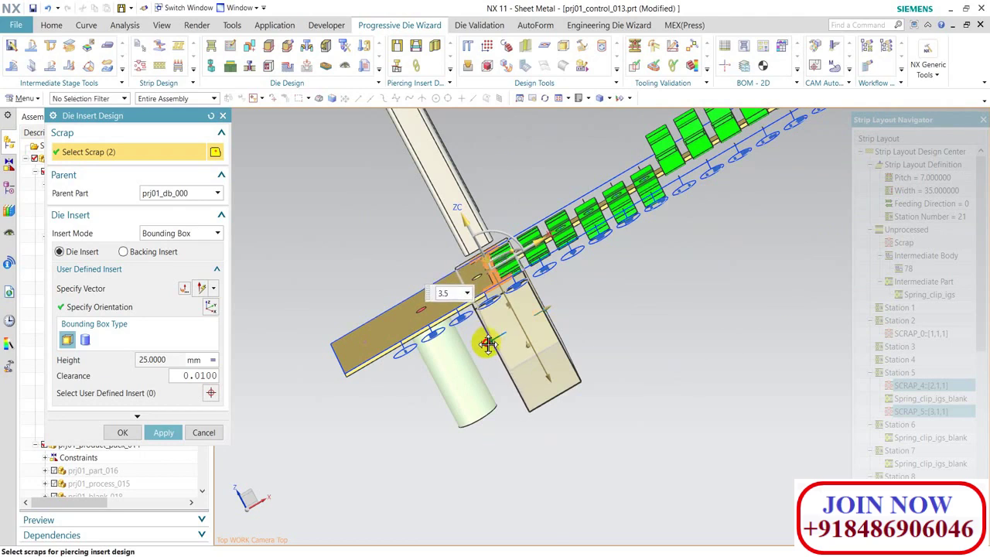
{"action": "left_click_drag", "start_coordinate": [487, 344], "coordinate": [479, 344]}
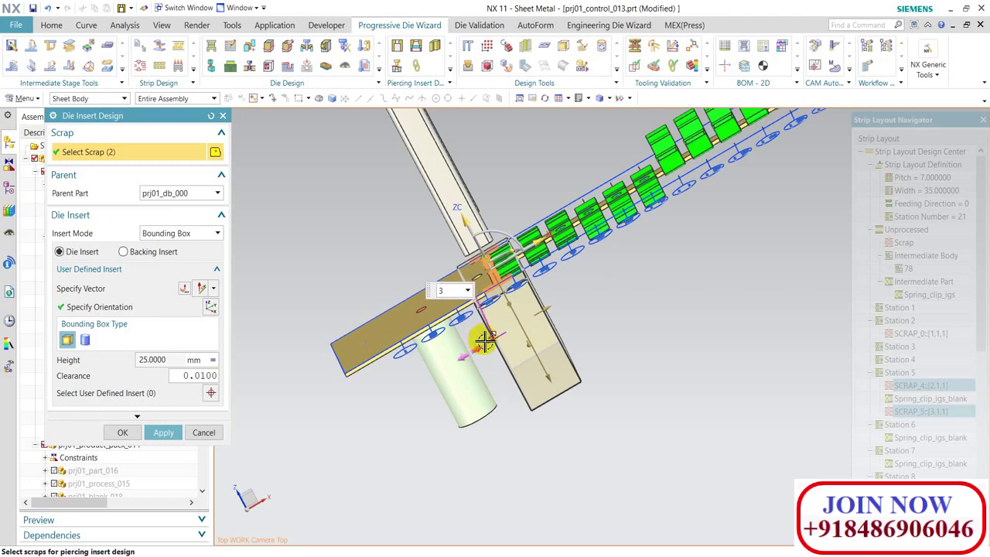
{"action": "left_click", "coordinate": [163, 433]}
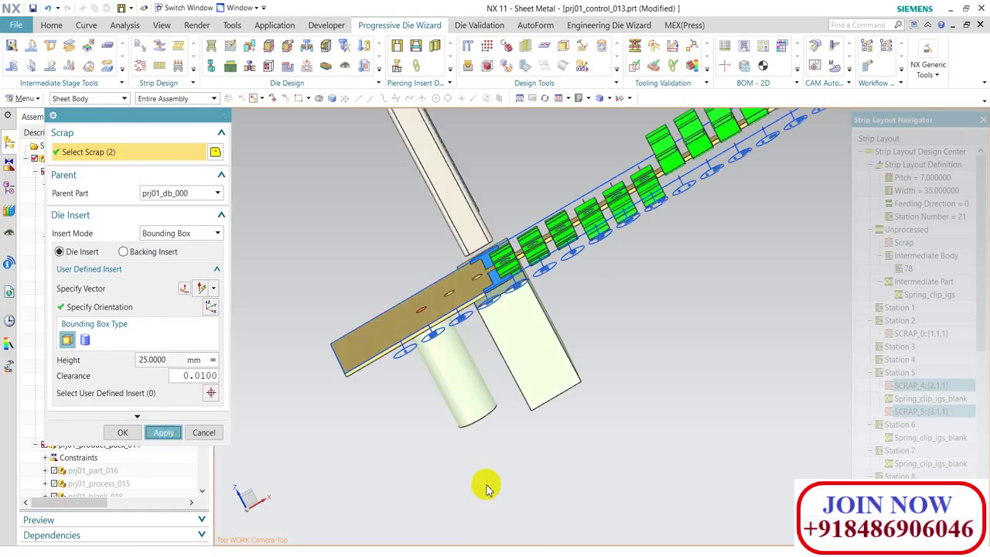
Pick the next scrap piece, SCRAP_6, for another die insert.
{"action": "mouse_move", "coordinate": [484, 483]}
{"action": "middle_mouse_down"}
{"action": "mouse_move", "coordinate": [568, 397]}
{"action": "mouse_move", "coordinate": [593, 389]}
{"action": "middle_mouse_up"}
{"action": "scroll", "coordinate": [593, 389], "scroll_direction": "up", "scroll_amount": 5}
{"action": "scroll", "coordinate": [560, 289], "scroll_direction": "up", "scroll_amount": 5}
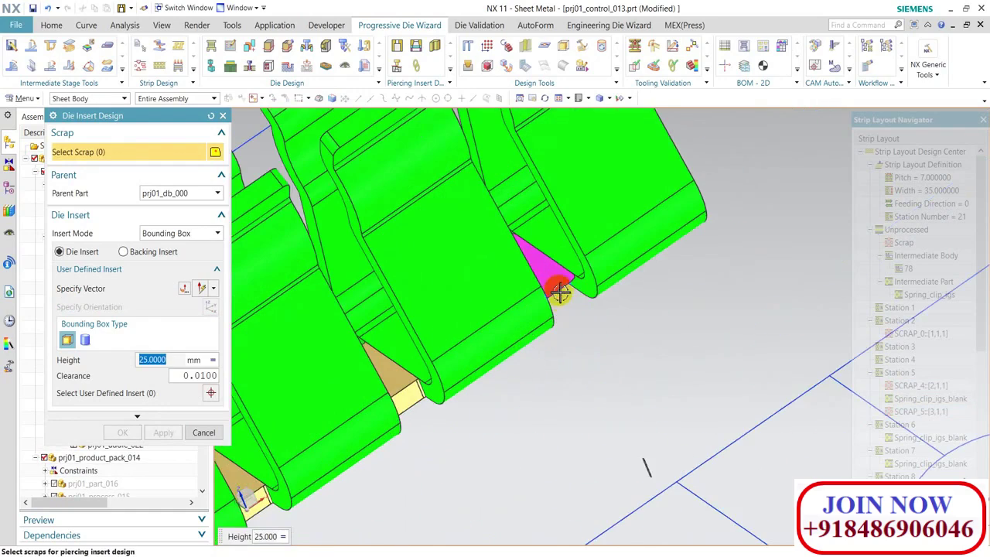
{"action": "left_click", "coordinate": [559, 290]}
{"action": "middle_click_drag", "start_coordinate": [553, 394], "coordinate": [615, 270]}
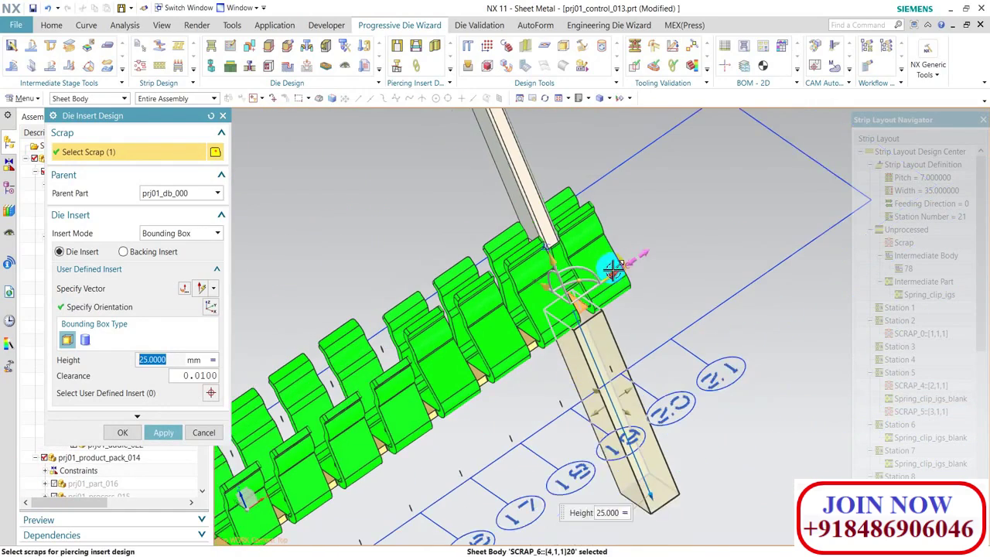
Widen the insert box to offsets 2.5 and 4, apply it, and close Die Insert Design.
{"action": "left_click", "coordinate": [179, 415]}
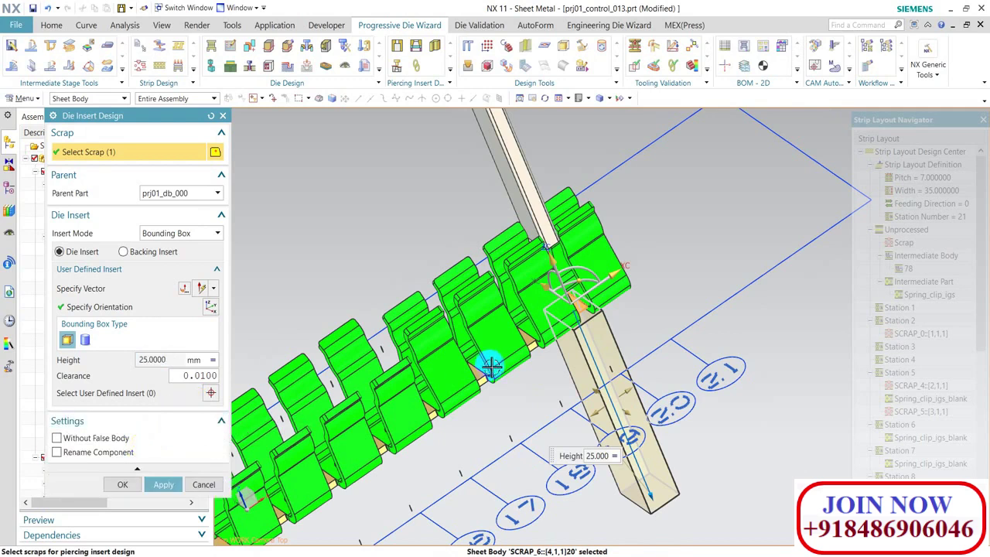
{"action": "scroll", "coordinate": [487, 361], "scroll_direction": "down", "scroll_amount": 3}
{"action": "scroll", "coordinate": [593, 420], "scroll_direction": "up", "scroll_amount": 3}
{"action": "left_click_drag", "start_coordinate": [567, 332], "coordinate": [613, 312]}
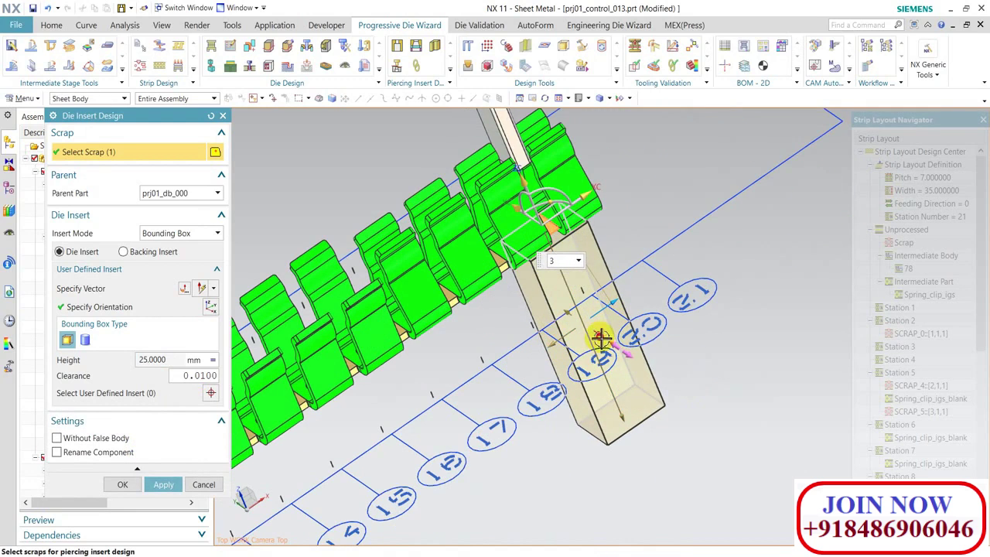
{"action": "left_click_drag", "start_coordinate": [596, 339], "coordinate": [601, 349]}
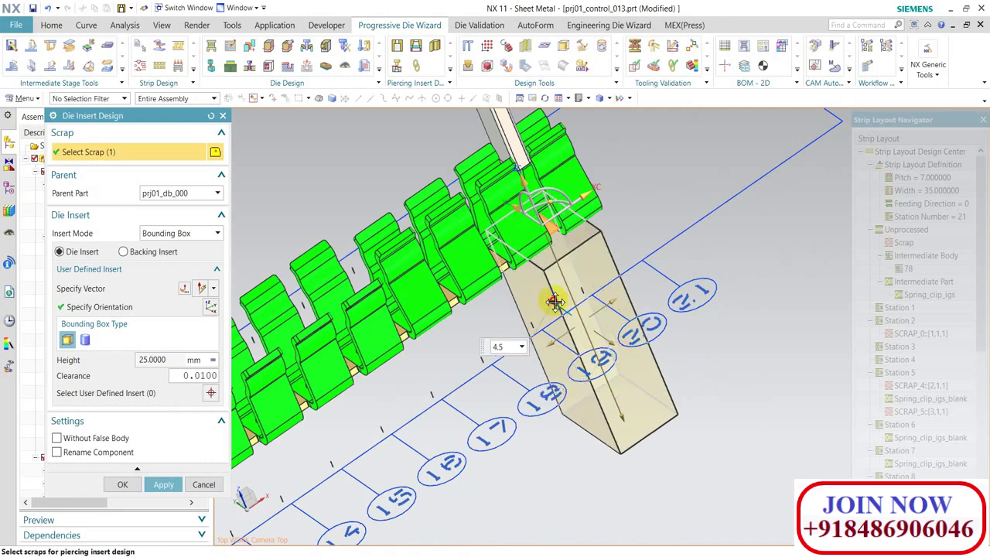
{"action": "left_click", "coordinate": [163, 484]}
{"action": "scroll", "coordinate": [449, 394], "scroll_direction": "up", "scroll_amount": 5}
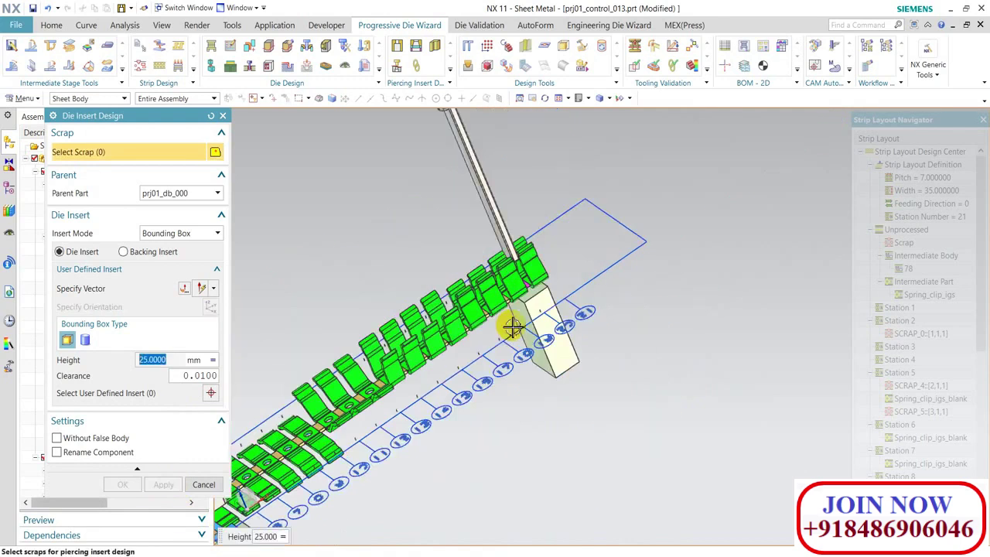
{"action": "left_click", "coordinate": [203, 485]}
Save the part and show the full die set in an isometric view, shaded with edges.
{"action": "key", "text": "ctrl+s"}
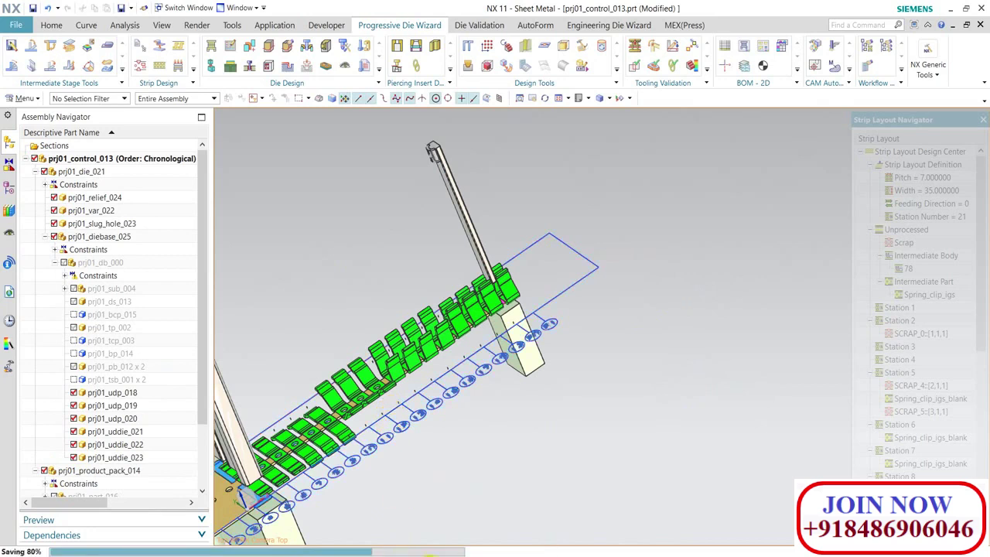
{"action": "scroll", "coordinate": [504, 401], "scroll_direction": "up", "scroll_amount": 4}
{"action": "middle_click_drag", "start_coordinate": [450, 418], "coordinate": [433, 393], "text": "shift"}
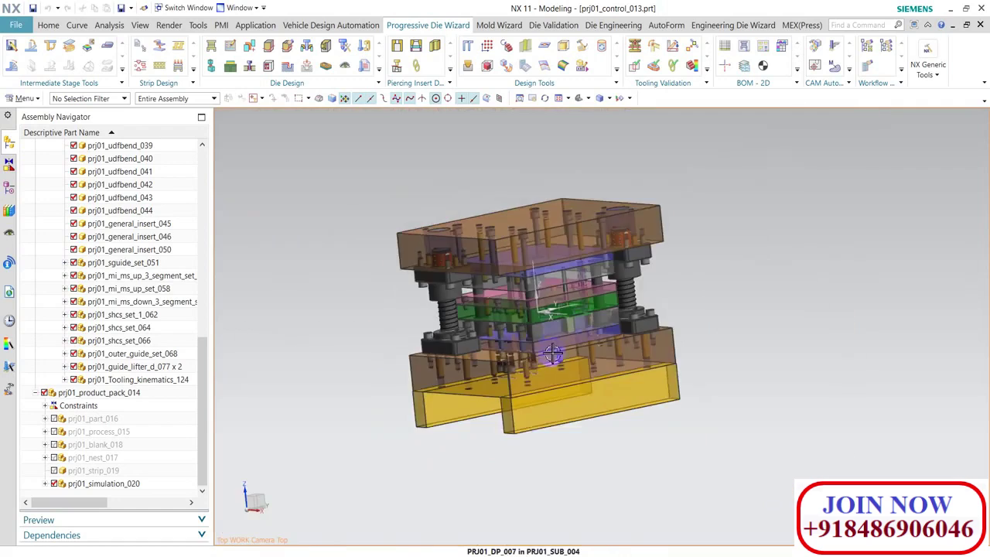
{"action": "middle_click_drag", "start_coordinate": [560, 471], "coordinate": [547, 353]}
{"action": "middle_click_drag", "start_coordinate": [550, 470], "coordinate": [583, 156]}
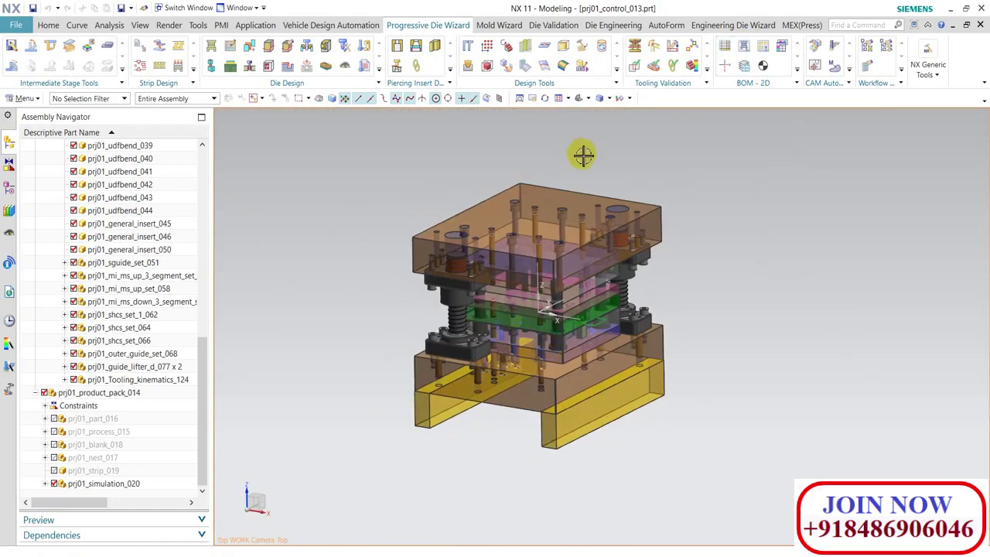
{"action": "left_click", "coordinate": [579, 98]}
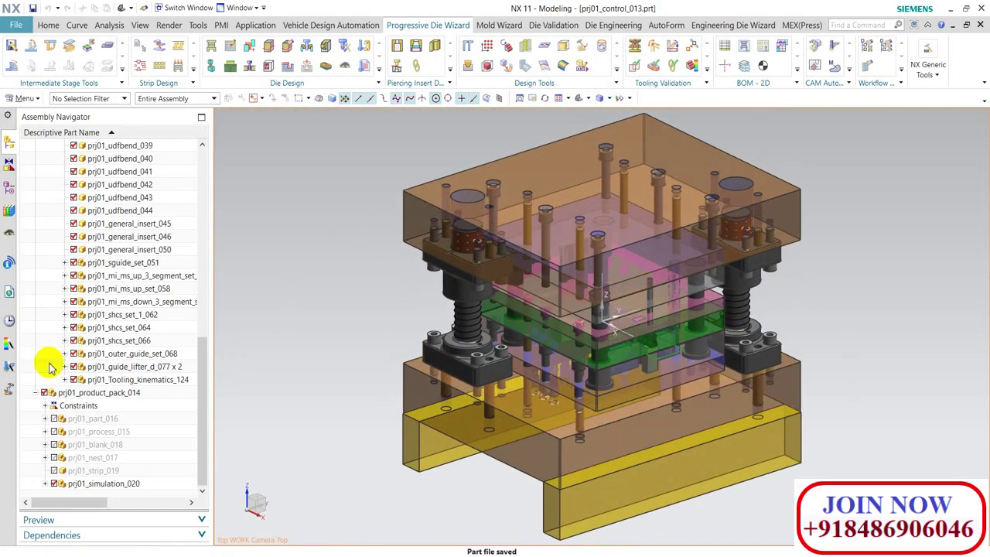
Run Simulation from Tooling Validation to load prj01_Tooling_kinematics_124.
{"action": "left_click", "coordinate": [121, 328]}
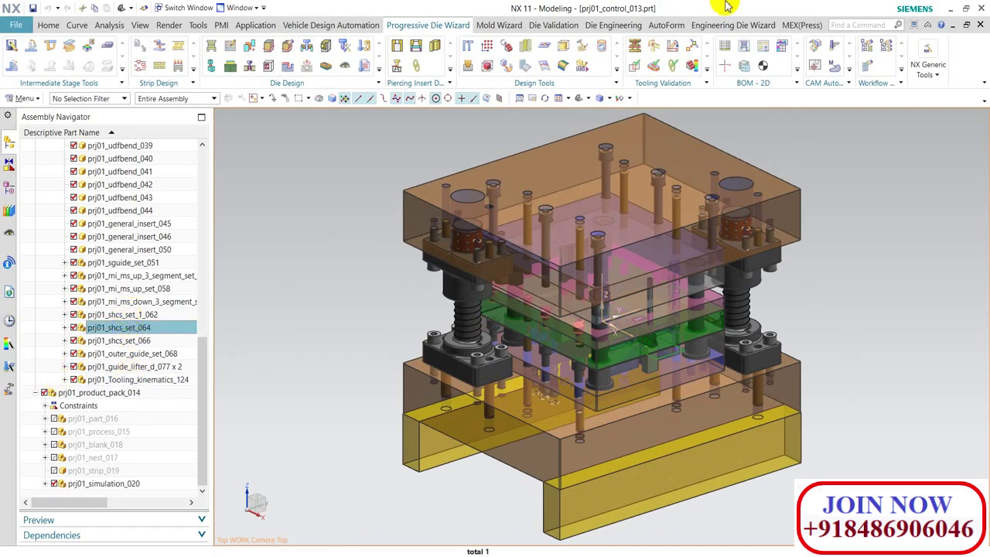
{"action": "left_click", "coordinate": [687, 51]}
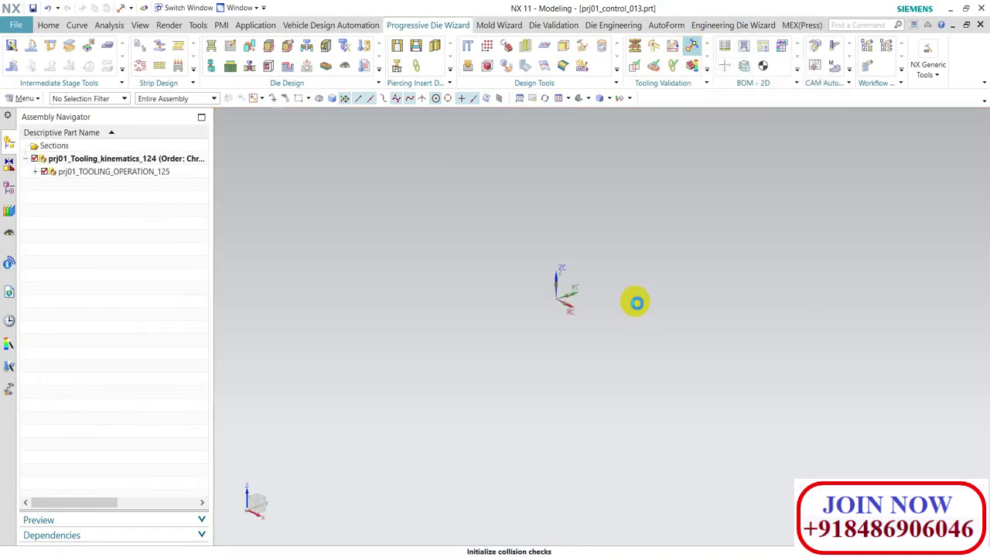
{"action": "scroll", "coordinate": [567, 320], "scroll_direction": "up", "scroll_amount": 5}
{"action": "scroll", "coordinate": [567, 319], "scroll_direction": "down", "scroll_amount": 5}
{"action": "left_click", "coordinate": [373, 282]}
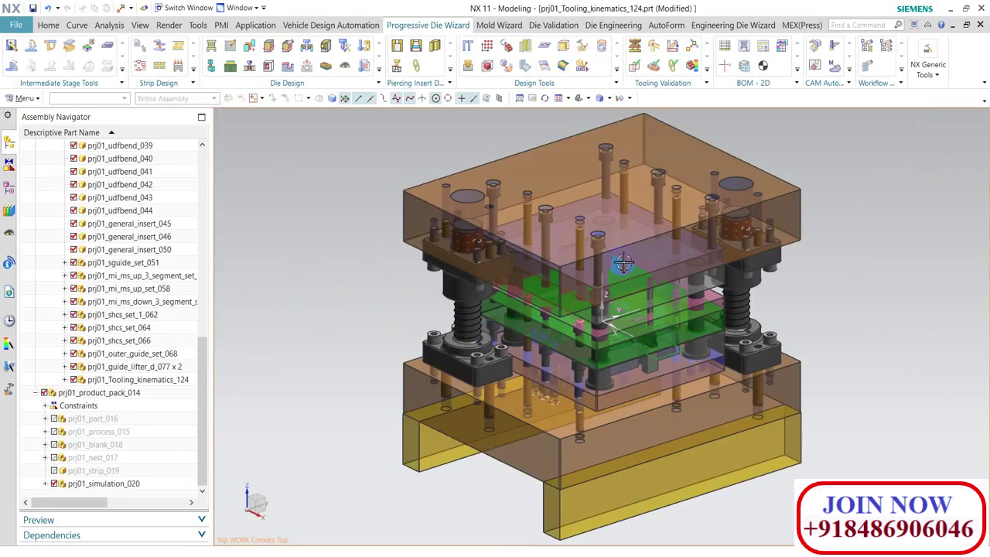
Set the simulation interval to 2 deg and play the die's press cycle.
{"action": "left_click", "coordinate": [692, 46]}
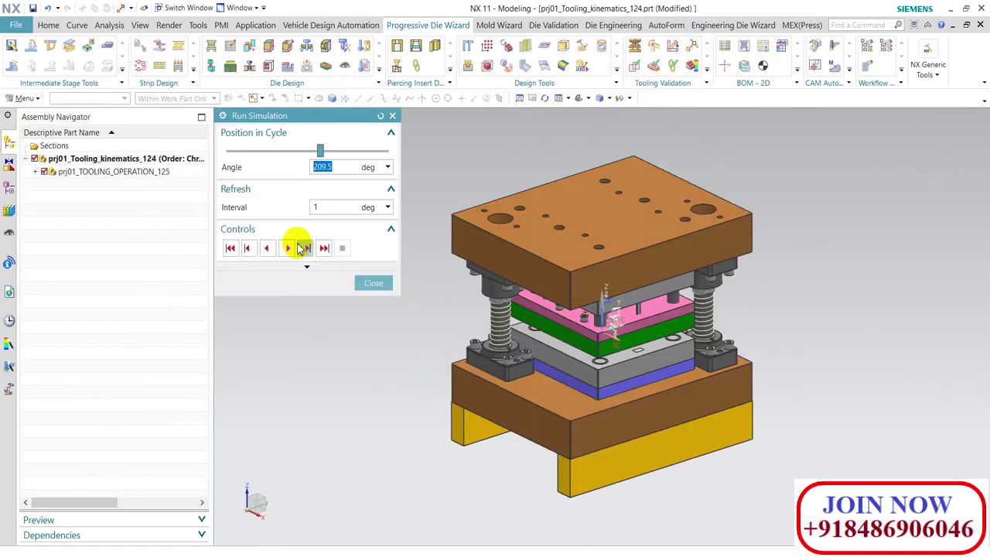
{"action": "scroll", "coordinate": [589, 205], "scroll_direction": "up", "scroll_amount": 2}
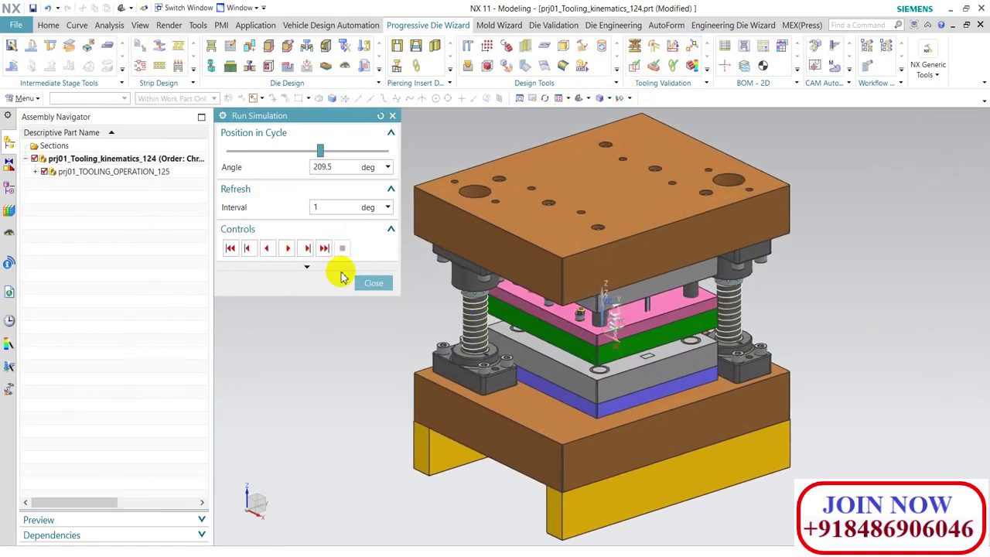
{"action": "left_click", "coordinate": [307, 208]}
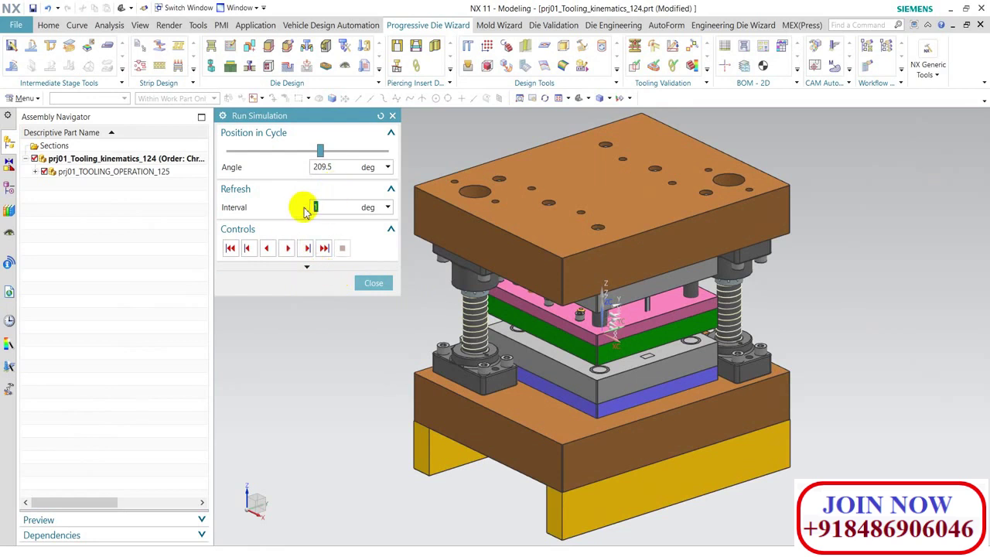
{"action": "type", "text": "2"}
{"action": "left_click", "coordinate": [287, 248]}
{"action": "scroll", "coordinate": [537, 377], "scroll_direction": "up", "scroll_amount": 2}
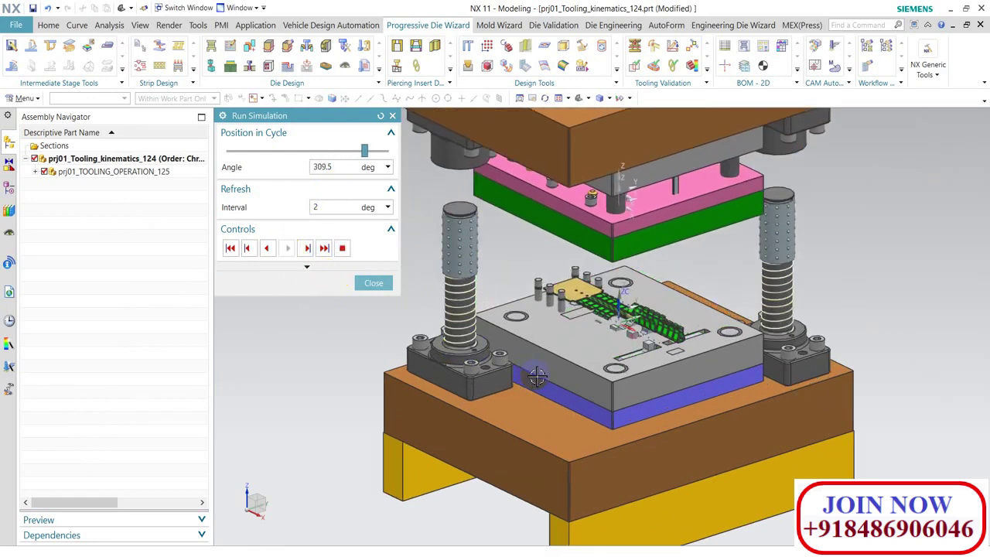
{"action": "scroll", "coordinate": [537, 377], "scroll_direction": "down", "scroll_amount": 3}
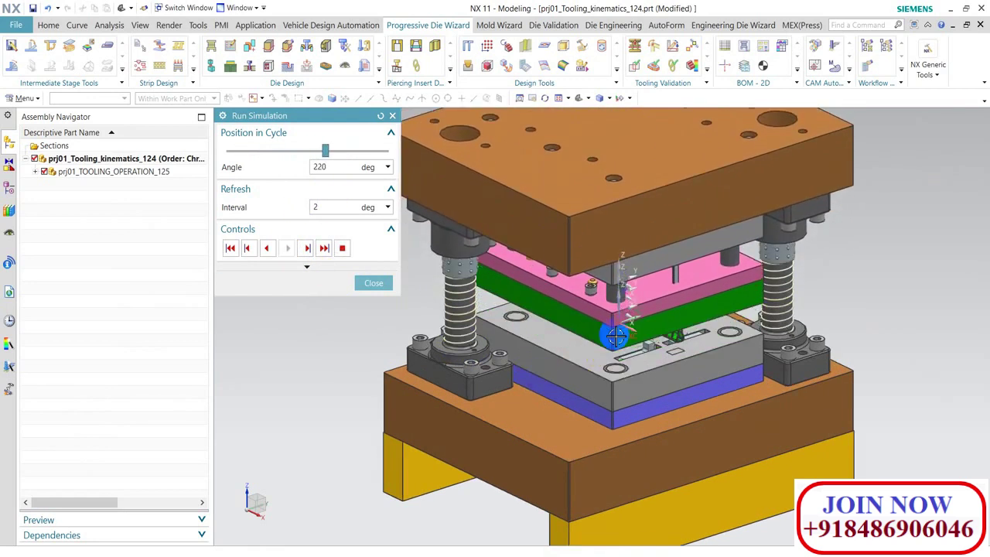
{"action": "scroll", "coordinate": [615, 328], "scroll_direction": "up", "scroll_amount": 4}
{"action": "scroll", "coordinate": [615, 336], "scroll_direction": "down", "scroll_amount": 2}
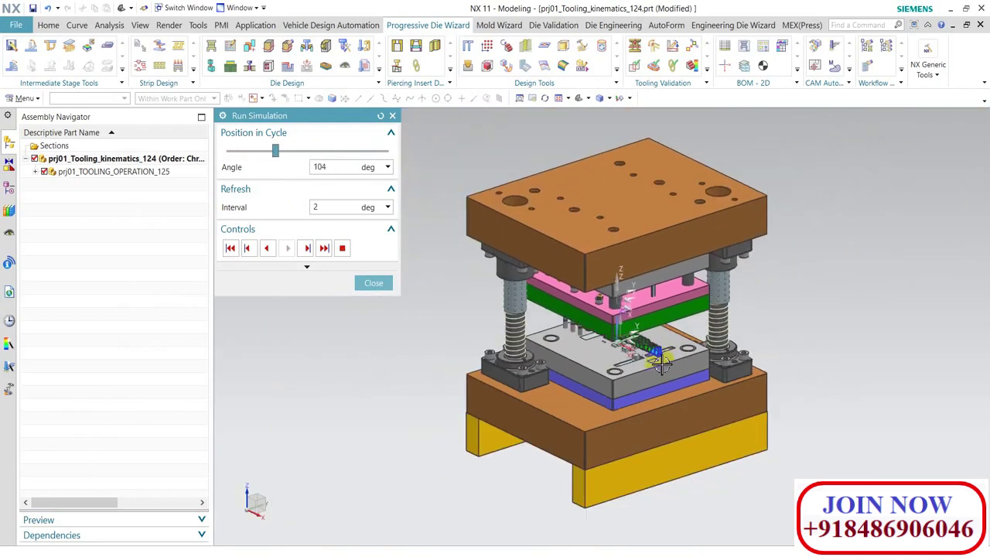